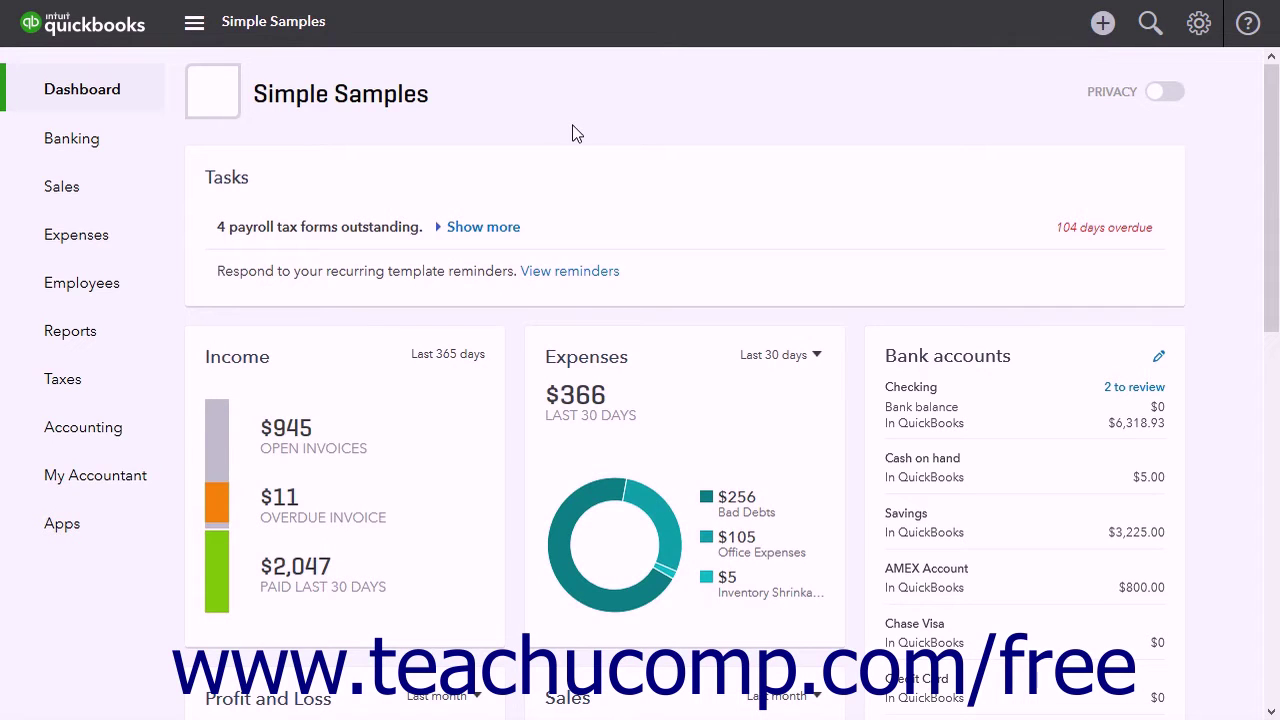
- From the gear menu, pick Reconcile under Tools
left_click(1193, 32)
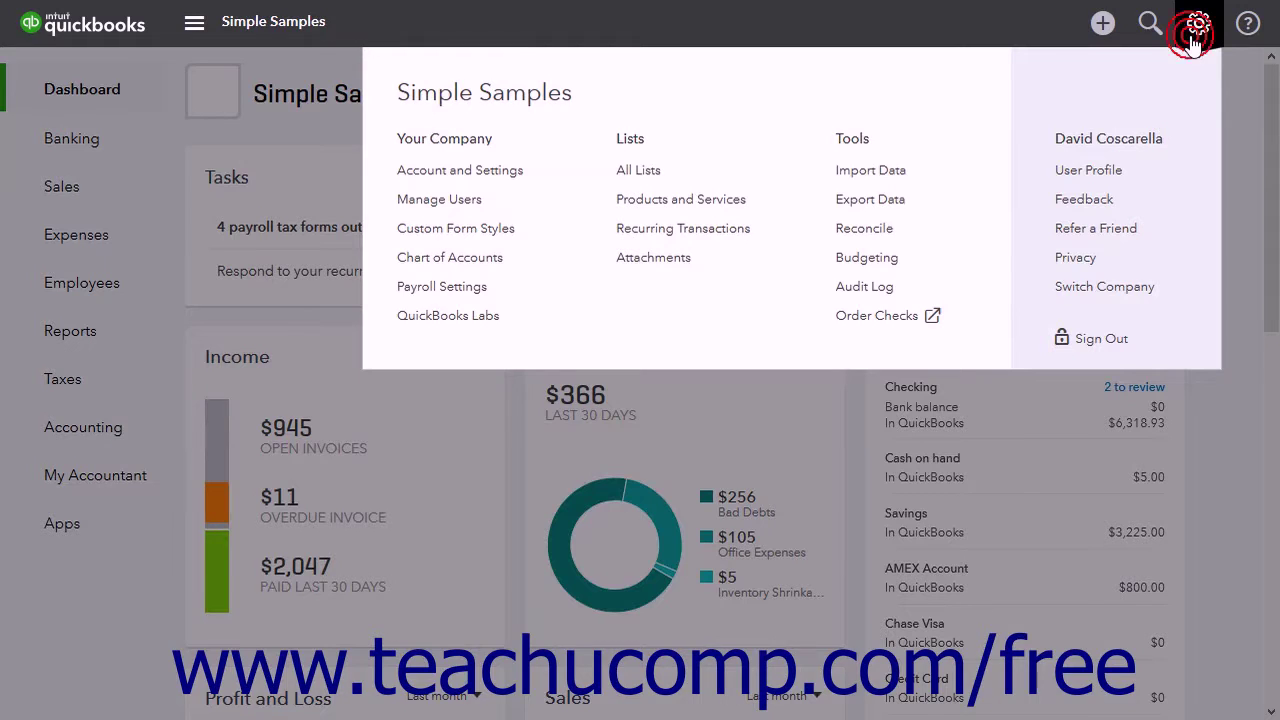
left_click(888, 231)
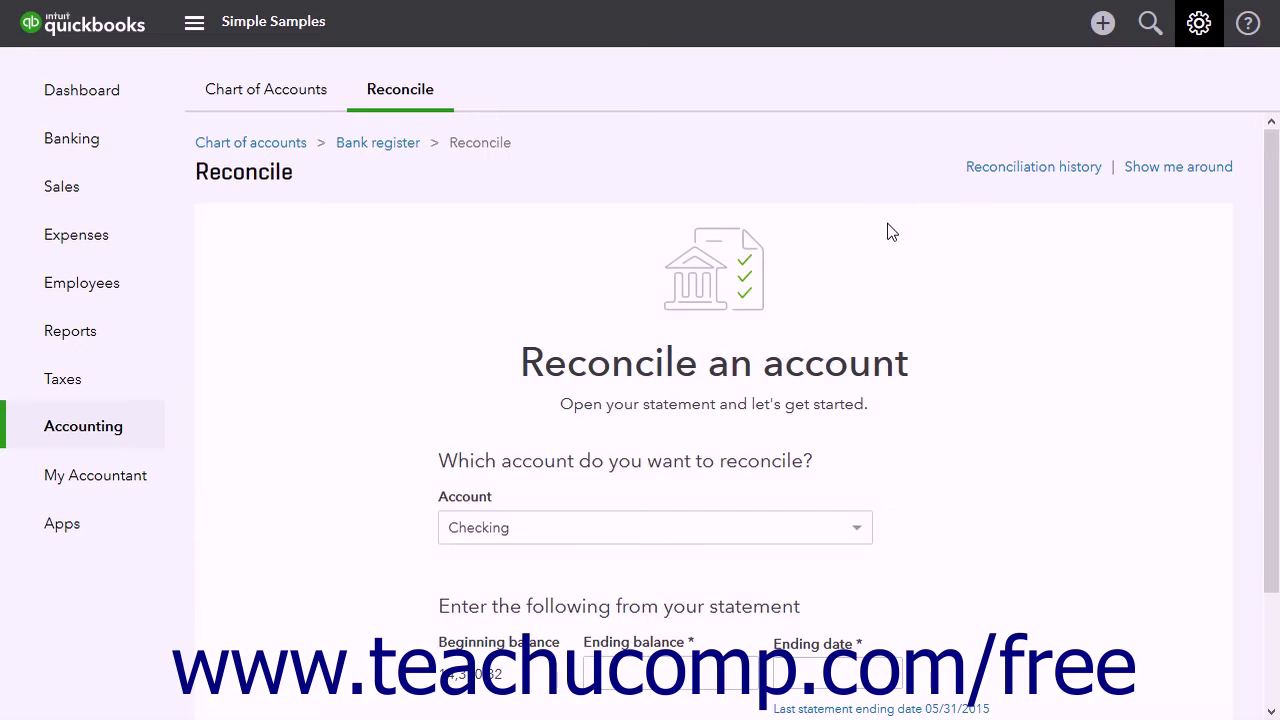
- Choose Savings as the account to reconcile, showing its 2,725.00 beginning balance
scroll(871, 308, "down", 1)
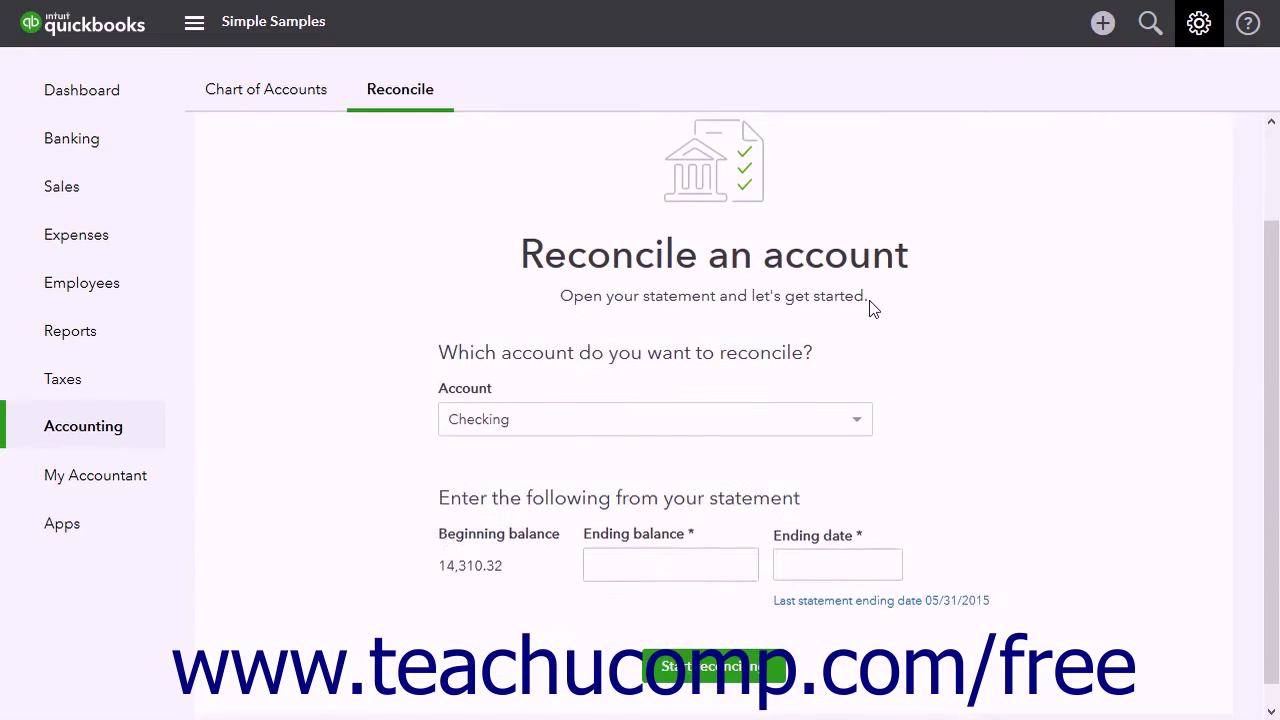
left_click(858, 425)
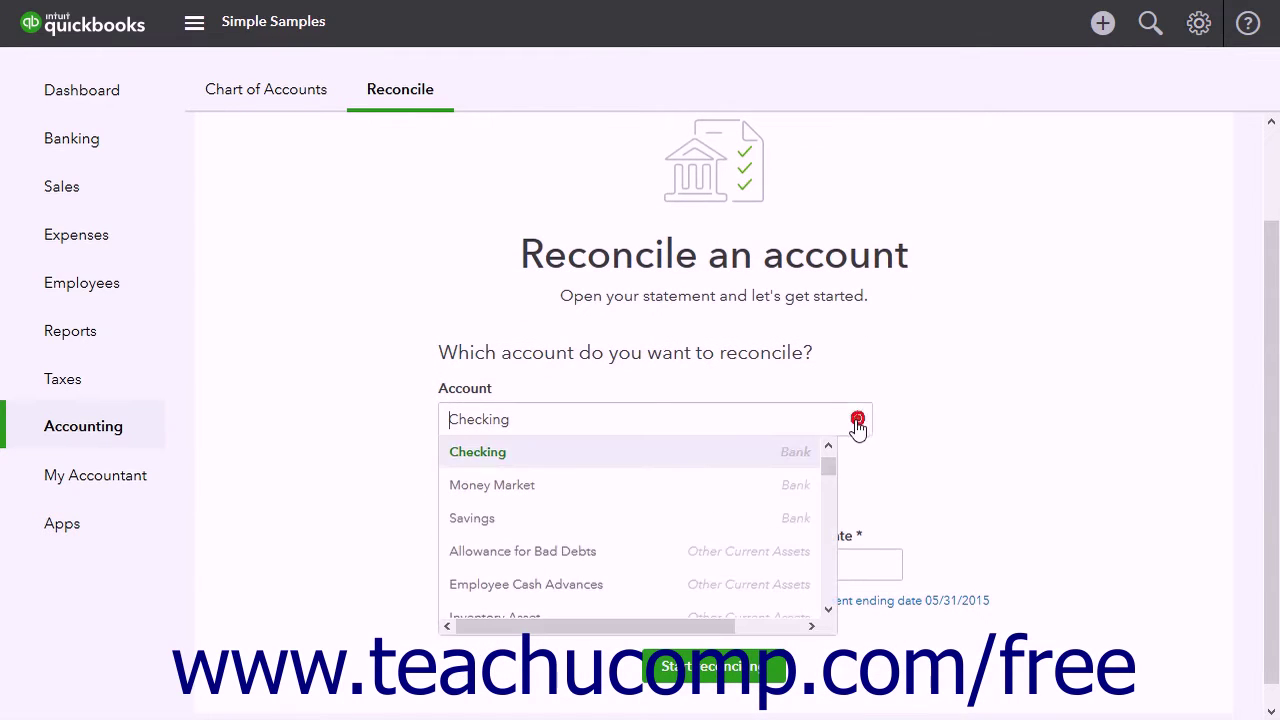
left_click(615, 518)
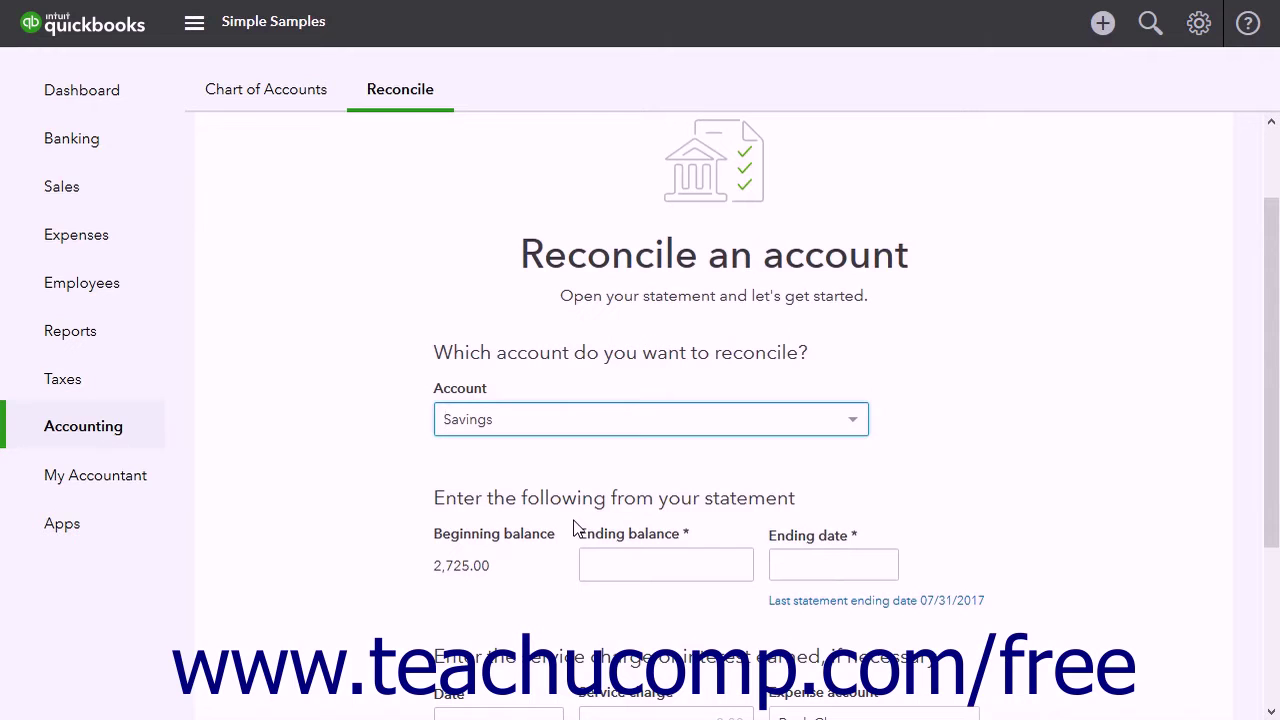
scroll(575, 530, "down", 1)
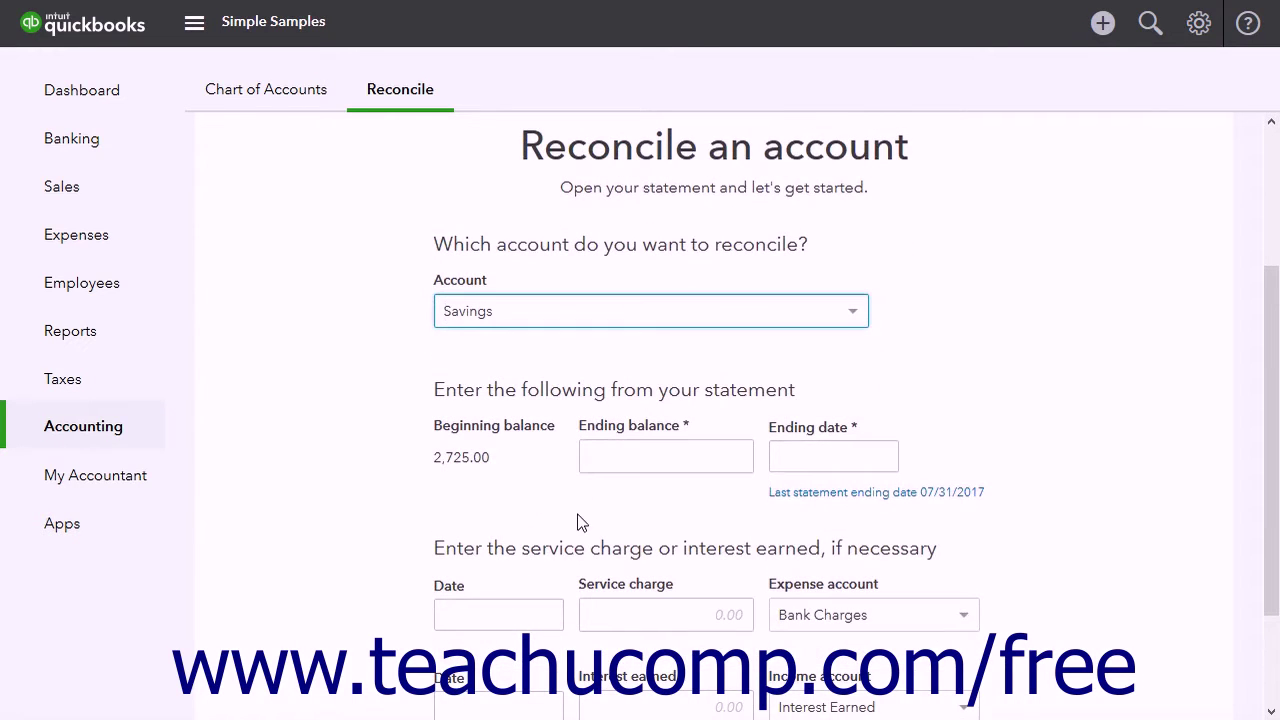
left_click(572, 398)
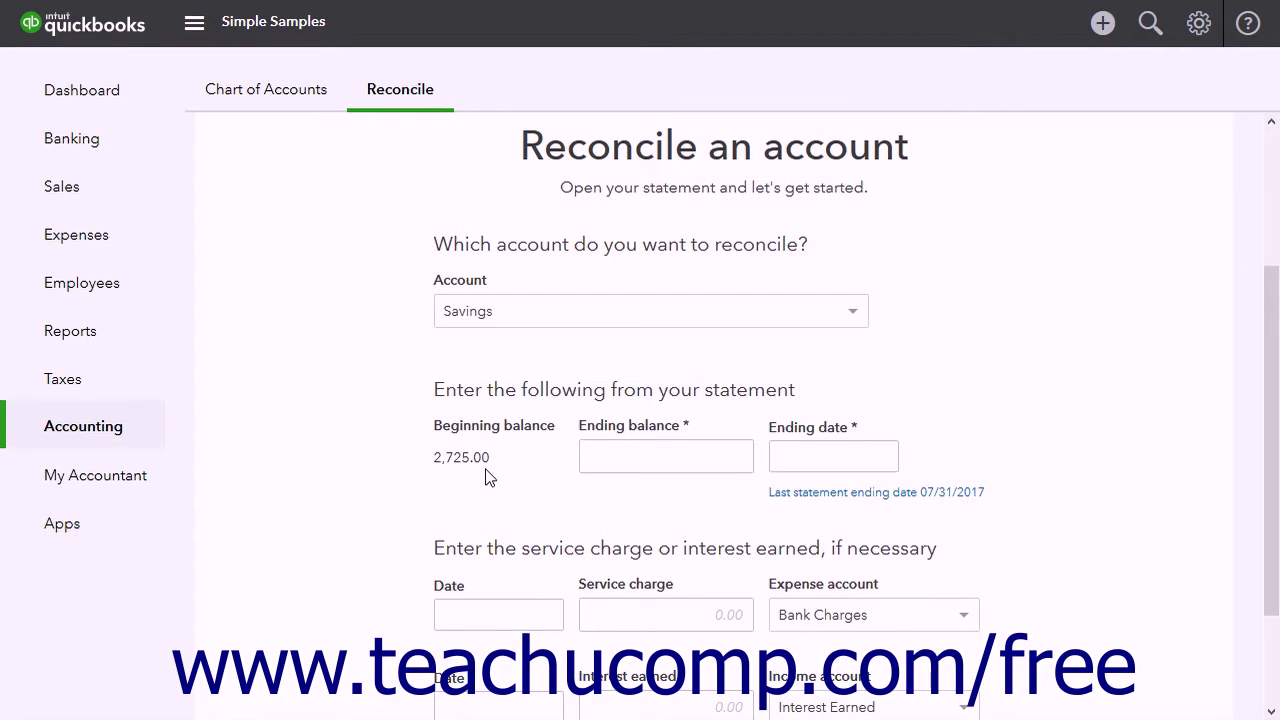
left_click(614, 455)
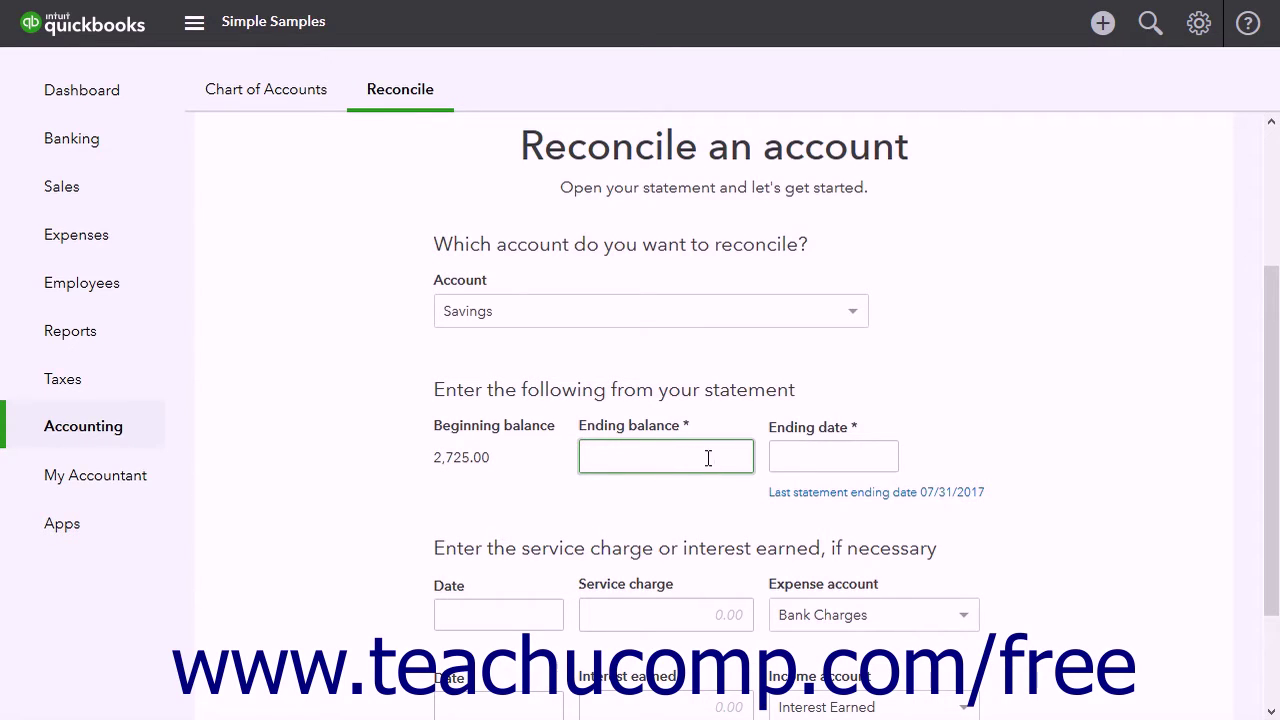
- Leave the ending date and service charge blank, keeping Bank Charges as the expense account
left_click(782, 453)
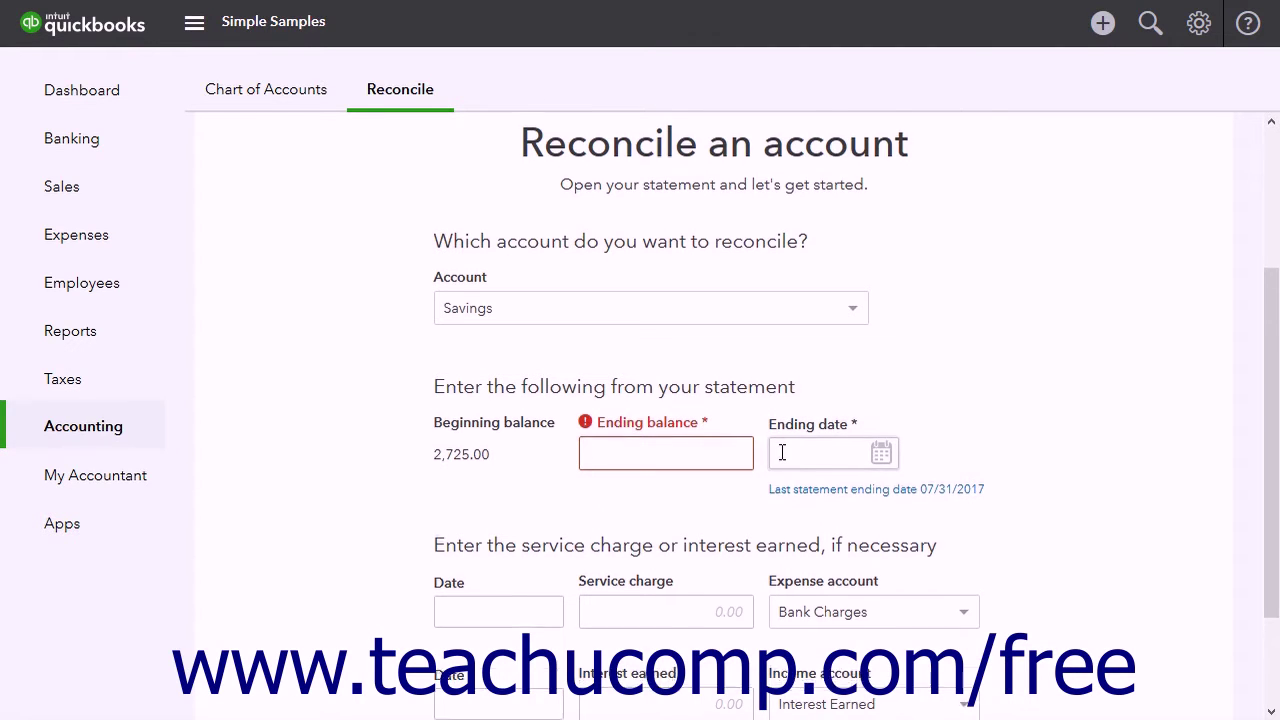
scroll(782, 453, "down", 1)
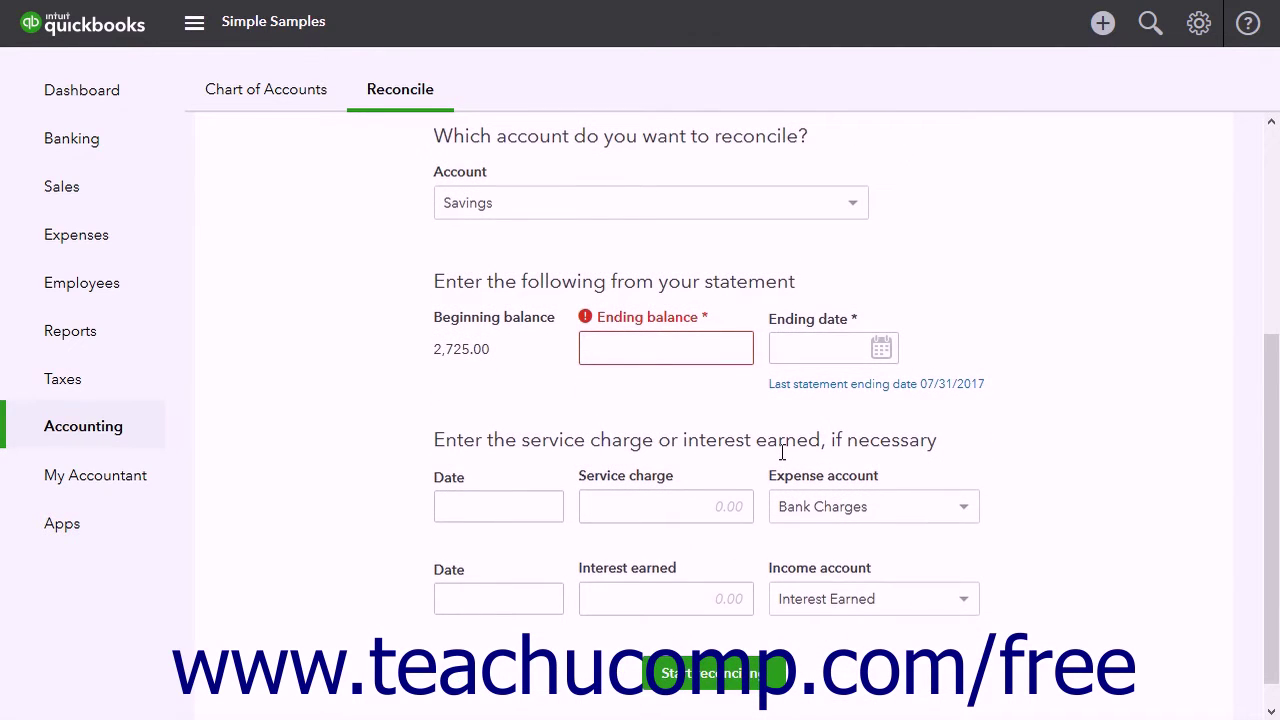
left_click(544, 446)
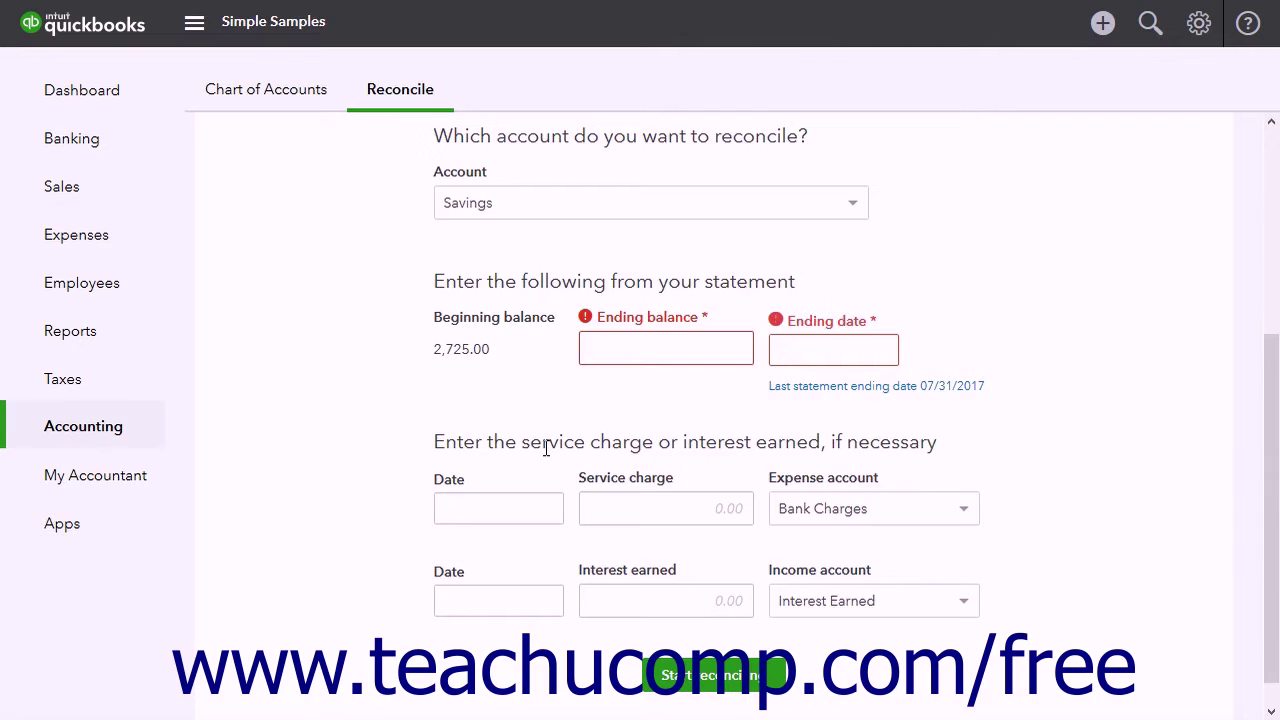
left_click(634, 496)
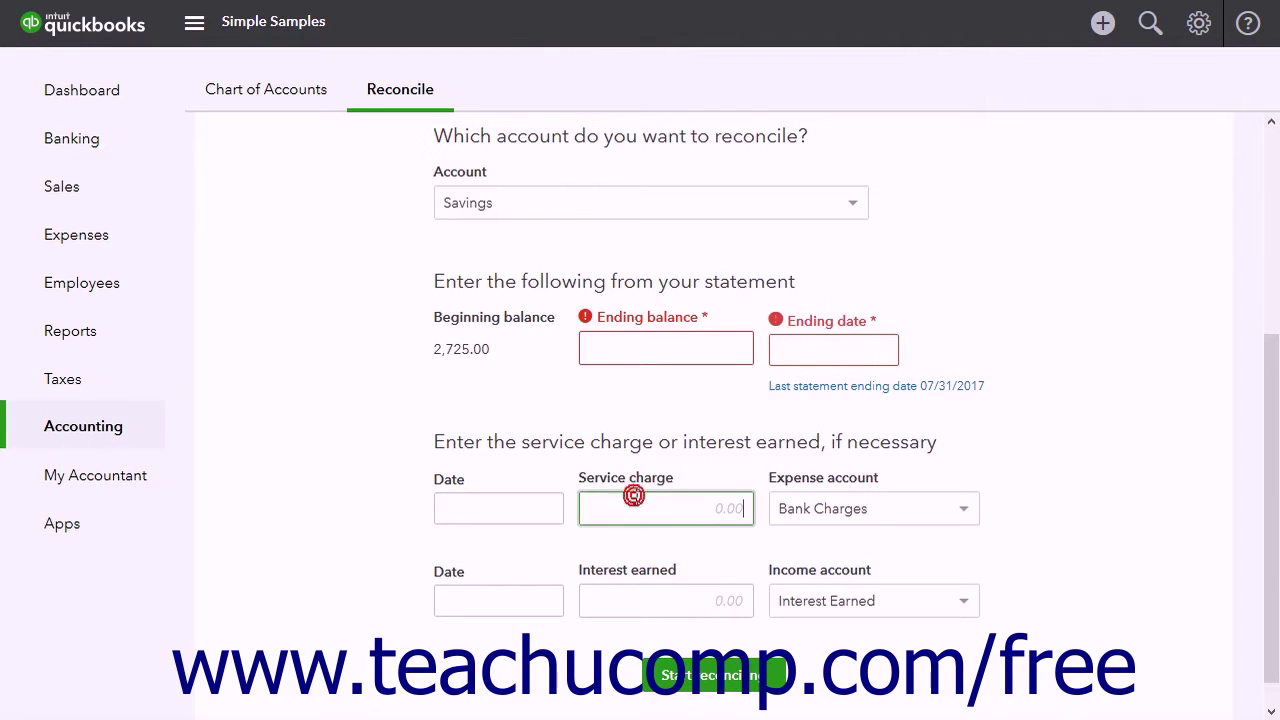
left_click(528, 510)
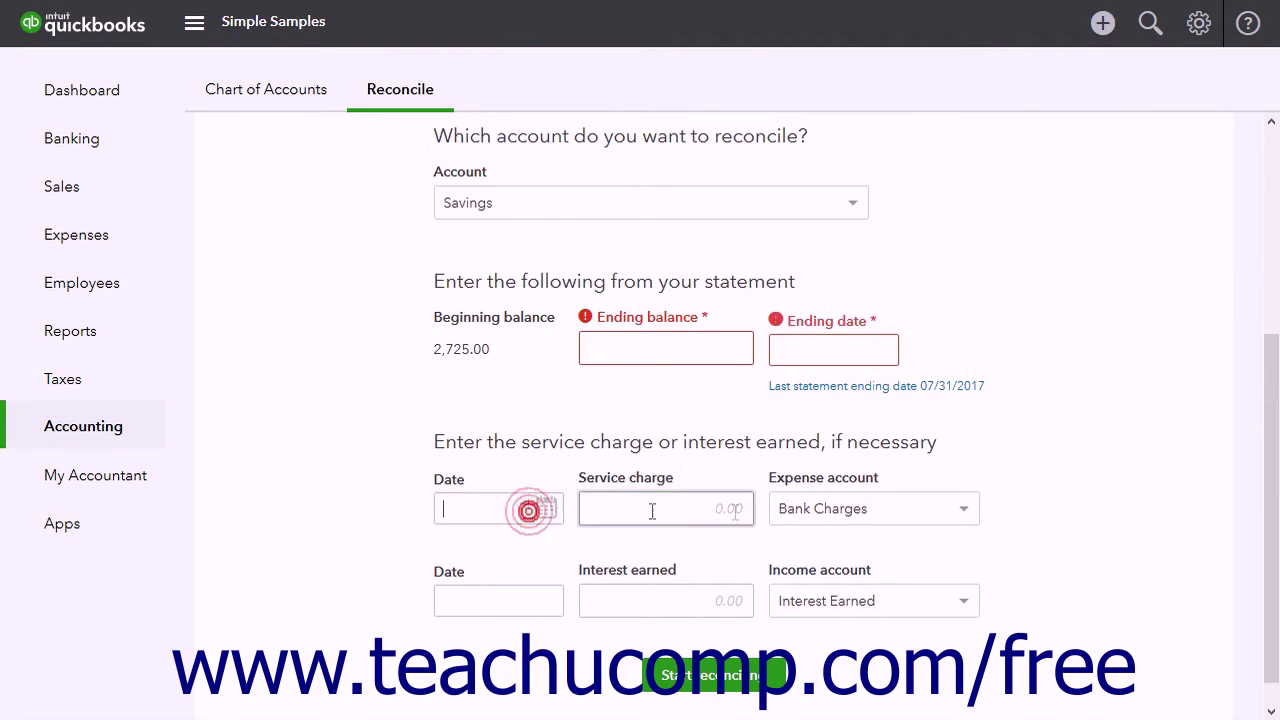
left_click(862, 510)
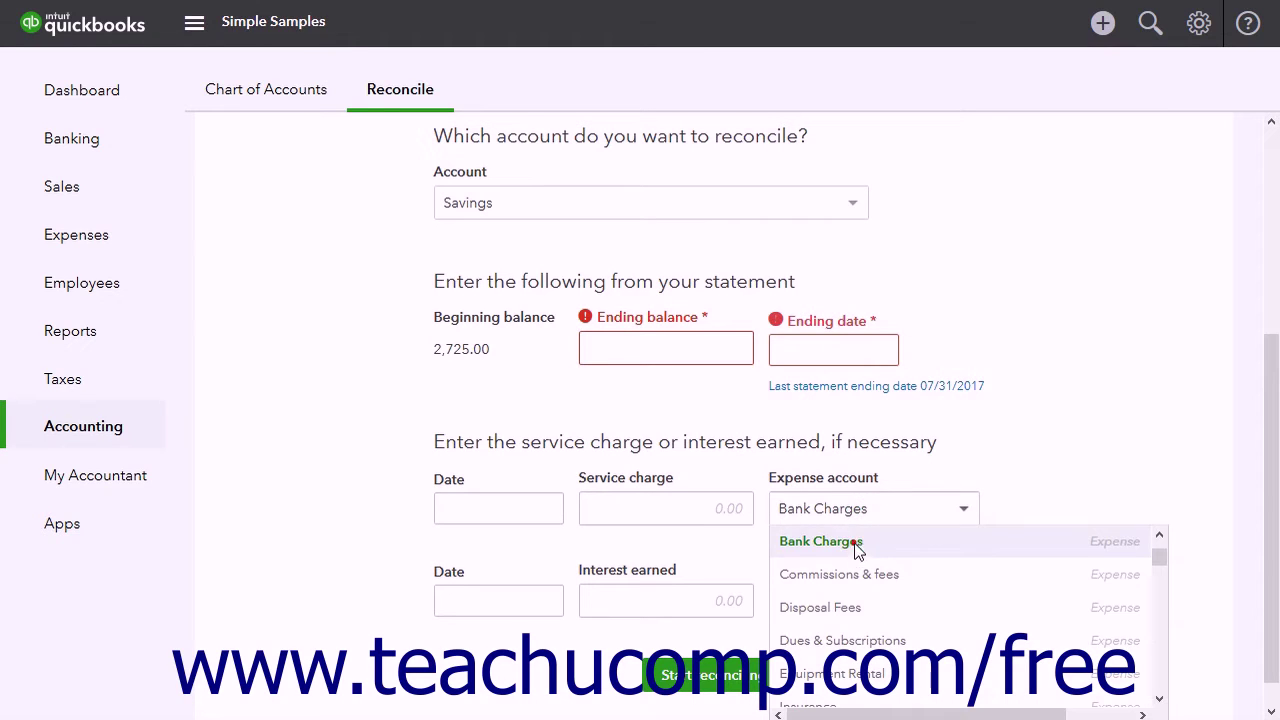
left_click(853, 548)
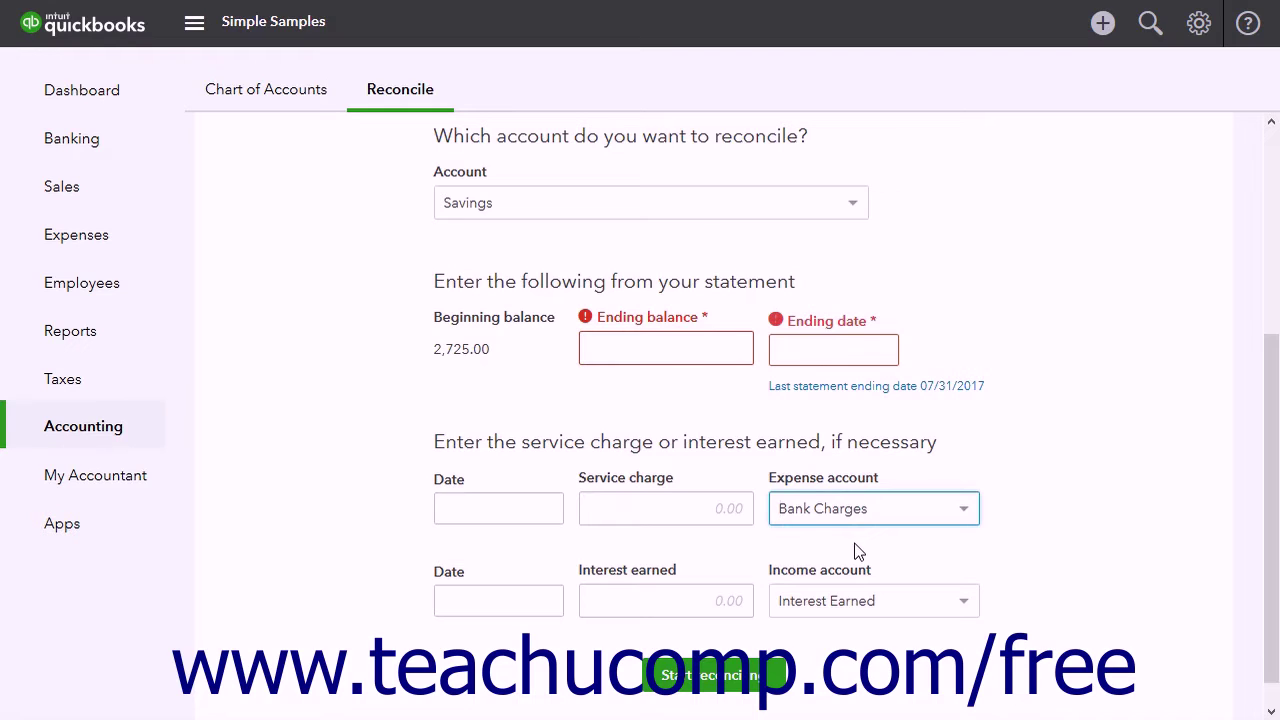
- Leave interest earned blank, keeping Interest Earned as the income account
left_click(636, 600)
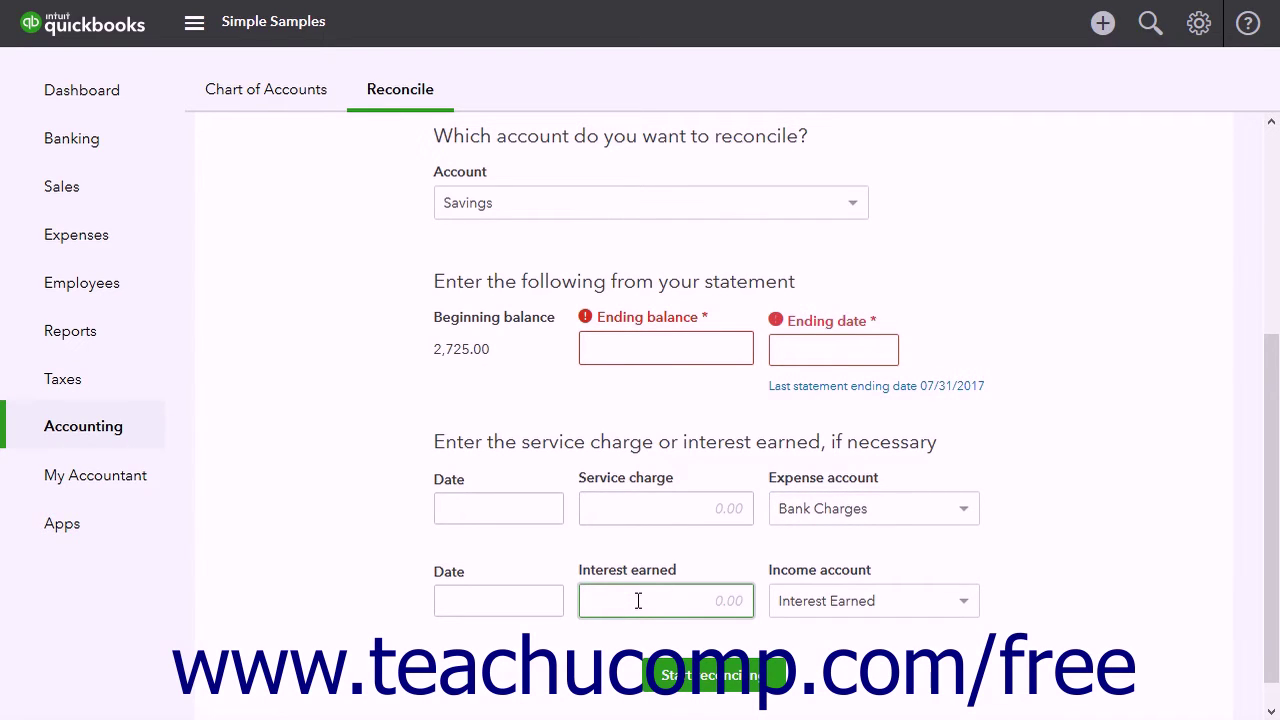
left_click(521, 599)
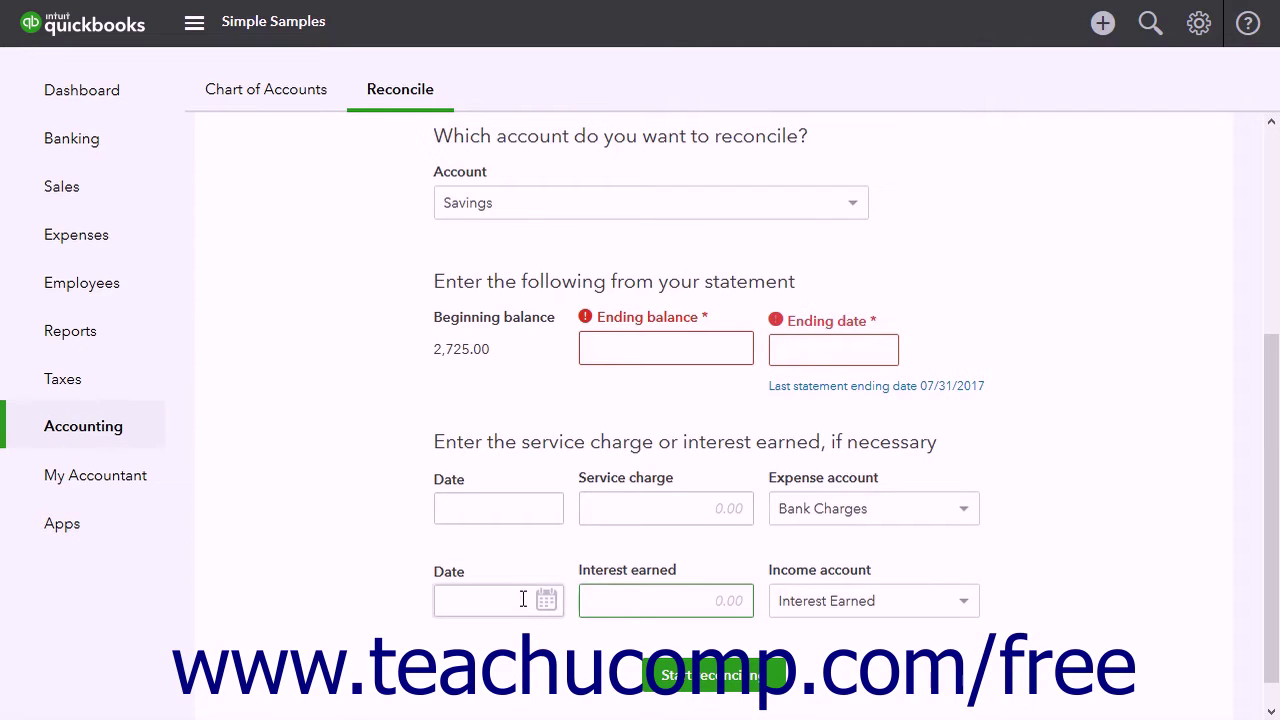
left_click(845, 600)
left_click(840, 634)
scroll(686, 526, "up", 4)
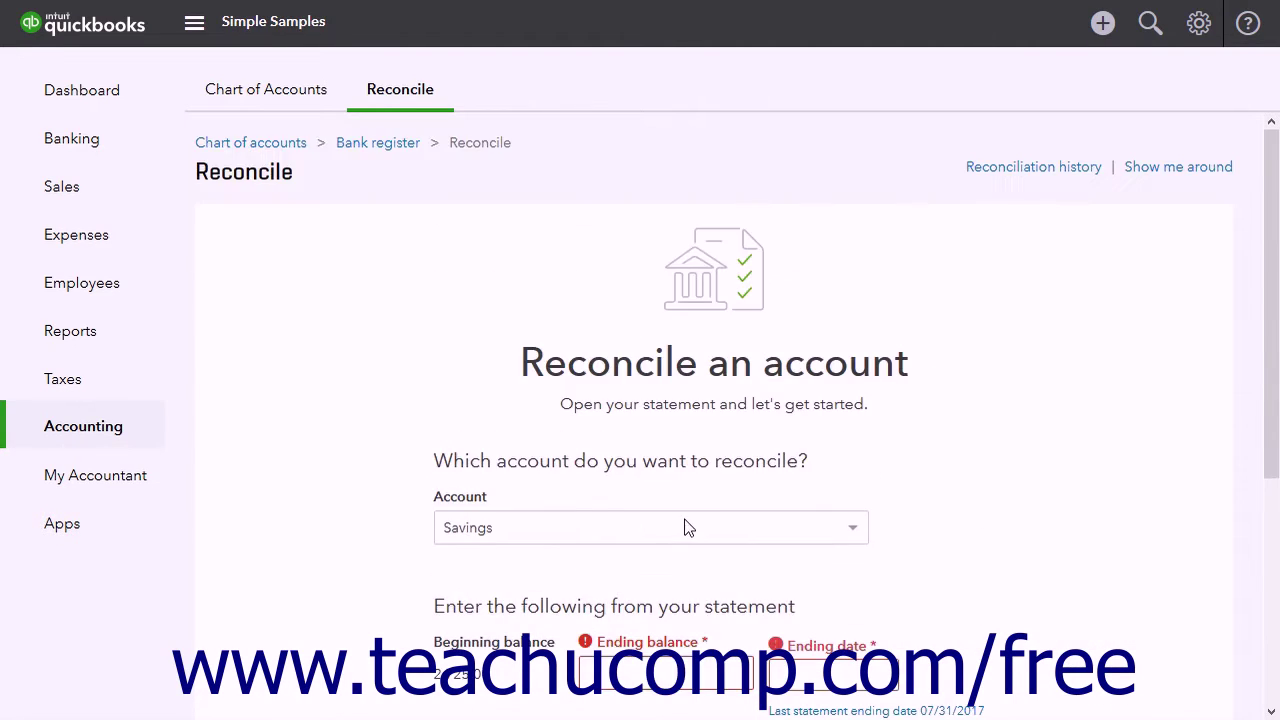
left_click(686, 527)
- Switch to Checking with ending balance 6037.88 and ending date July 31, 2017, then start reconciling
left_click(591, 600)
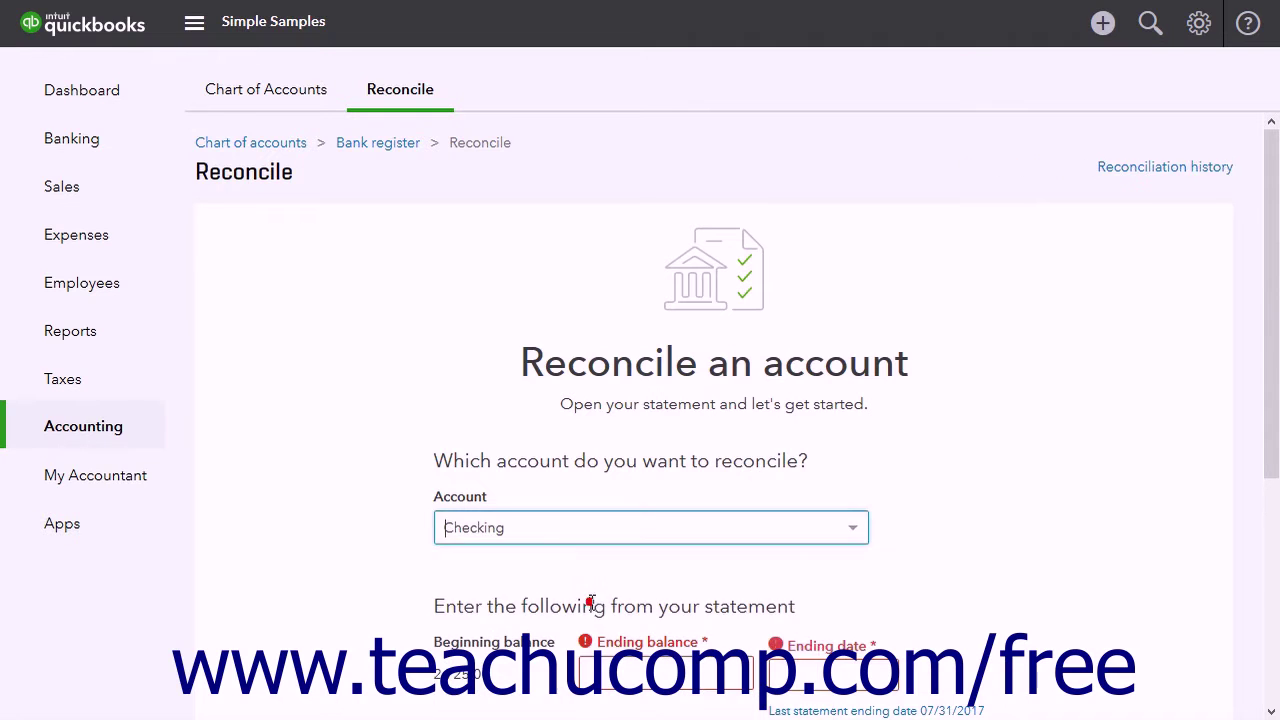
left_click(619, 670)
type("6037.88")
scroll(634, 640, "down", 1)
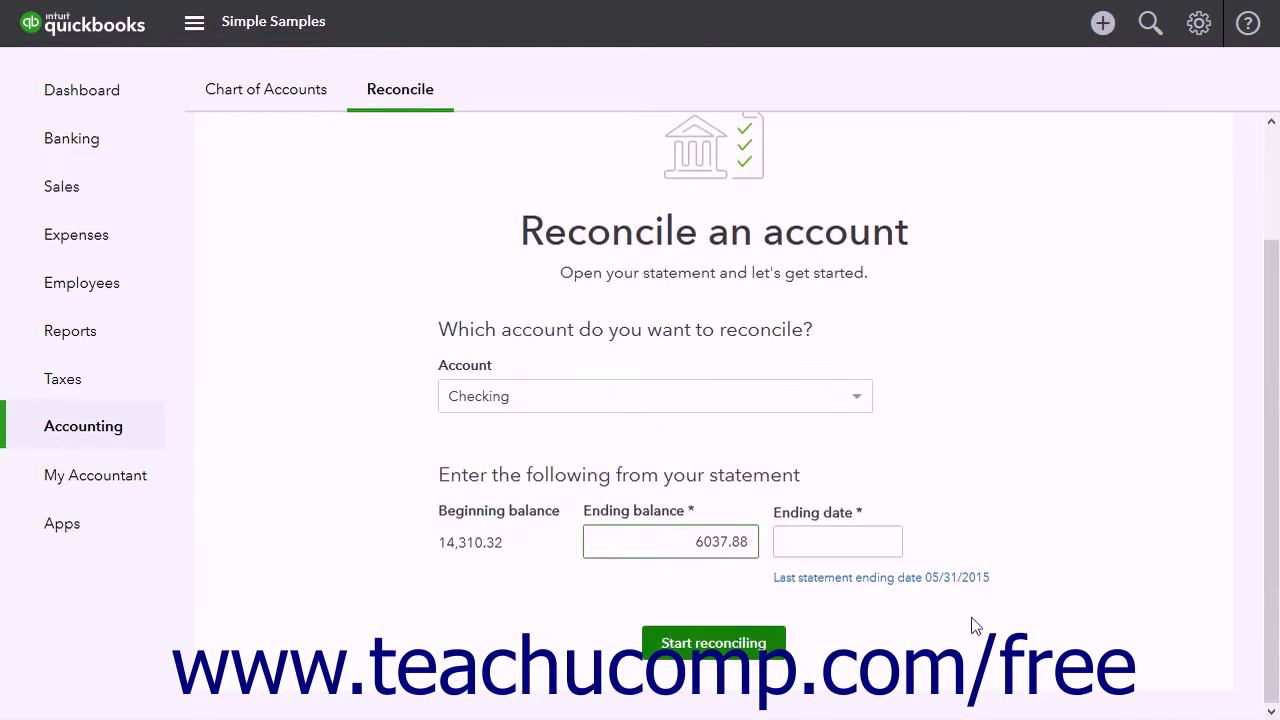
left_click(886, 545)
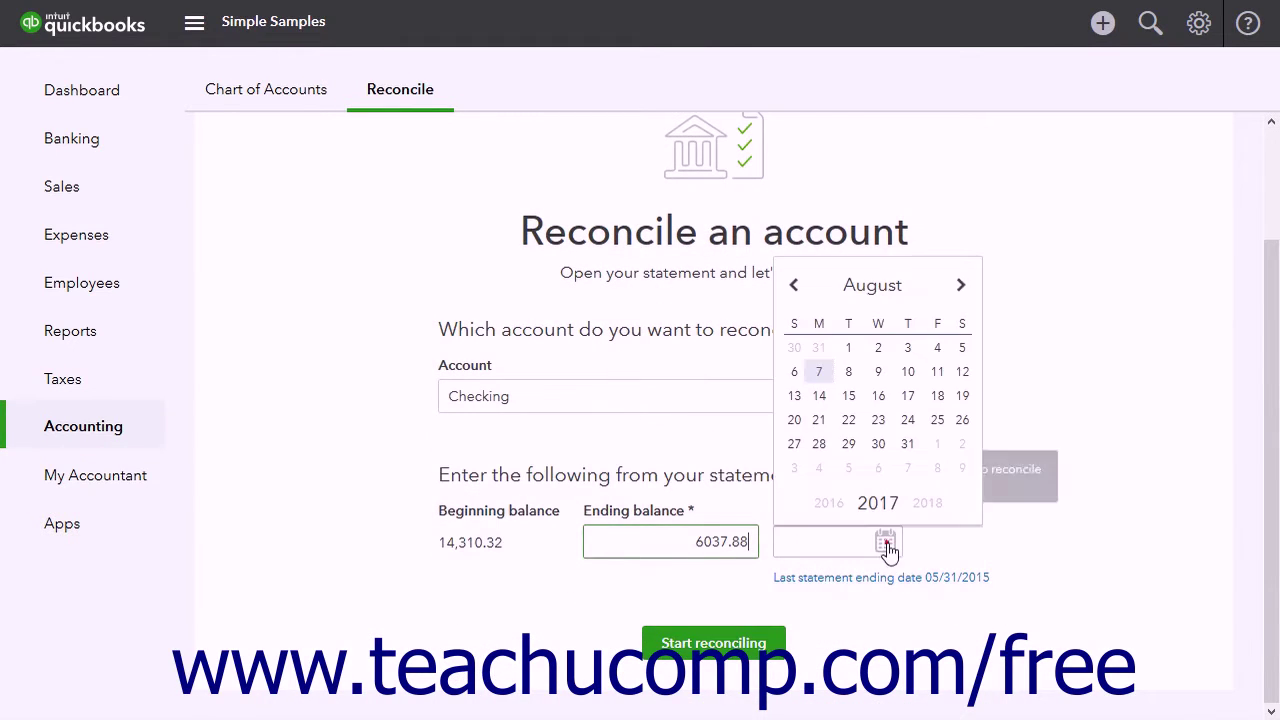
left_click(798, 288)
left_click(819, 467)
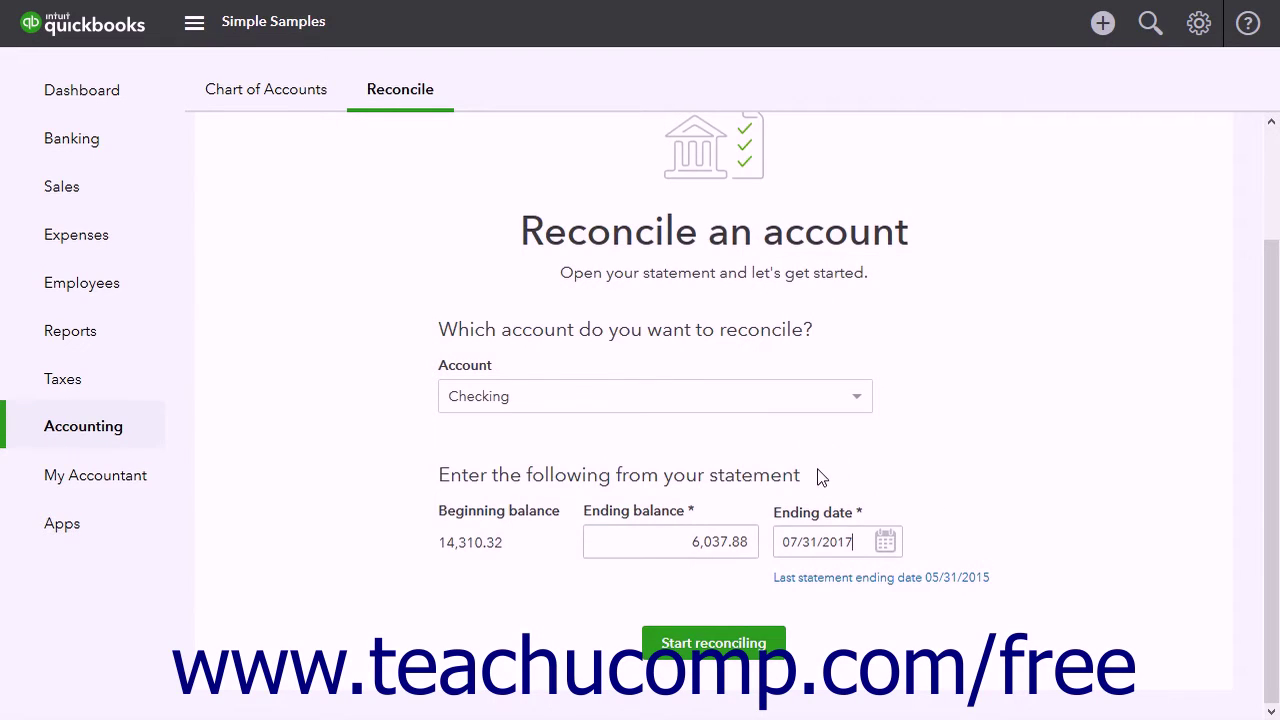
left_click(727, 646)
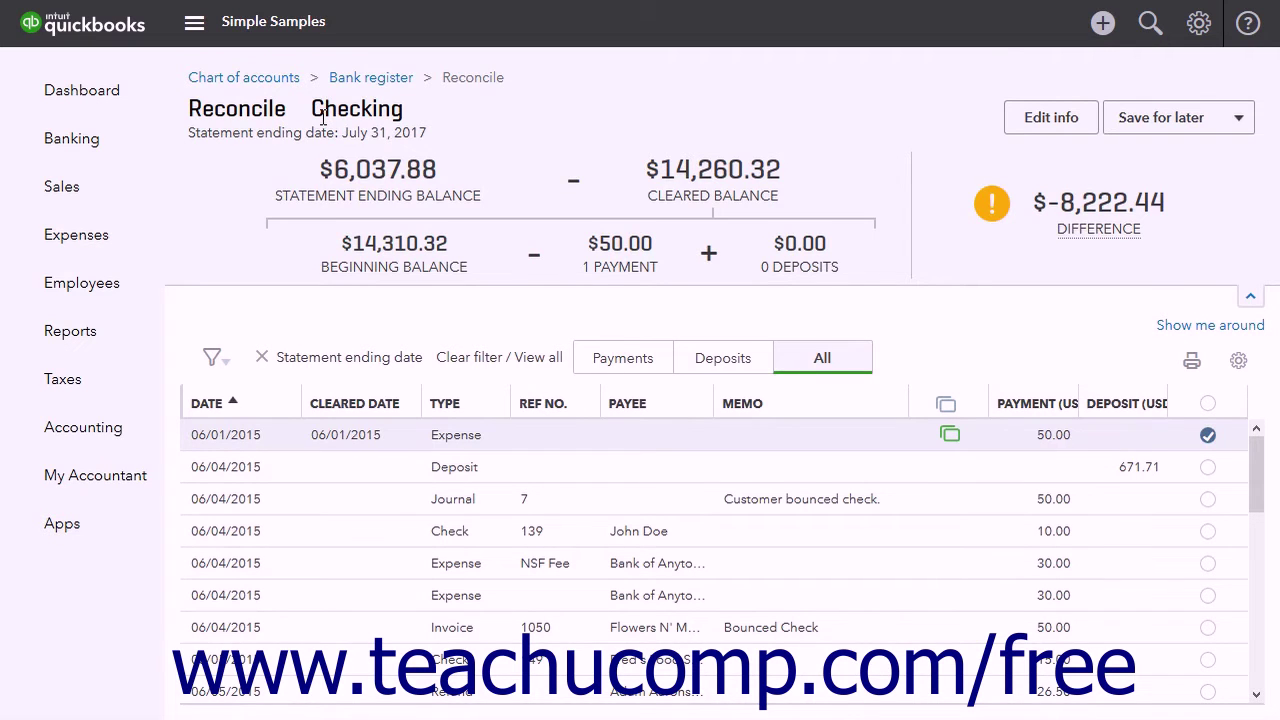
- Review the register by filtering Payments, Deposits and All transactions, twice over
scroll(434, 466, "down", 5)
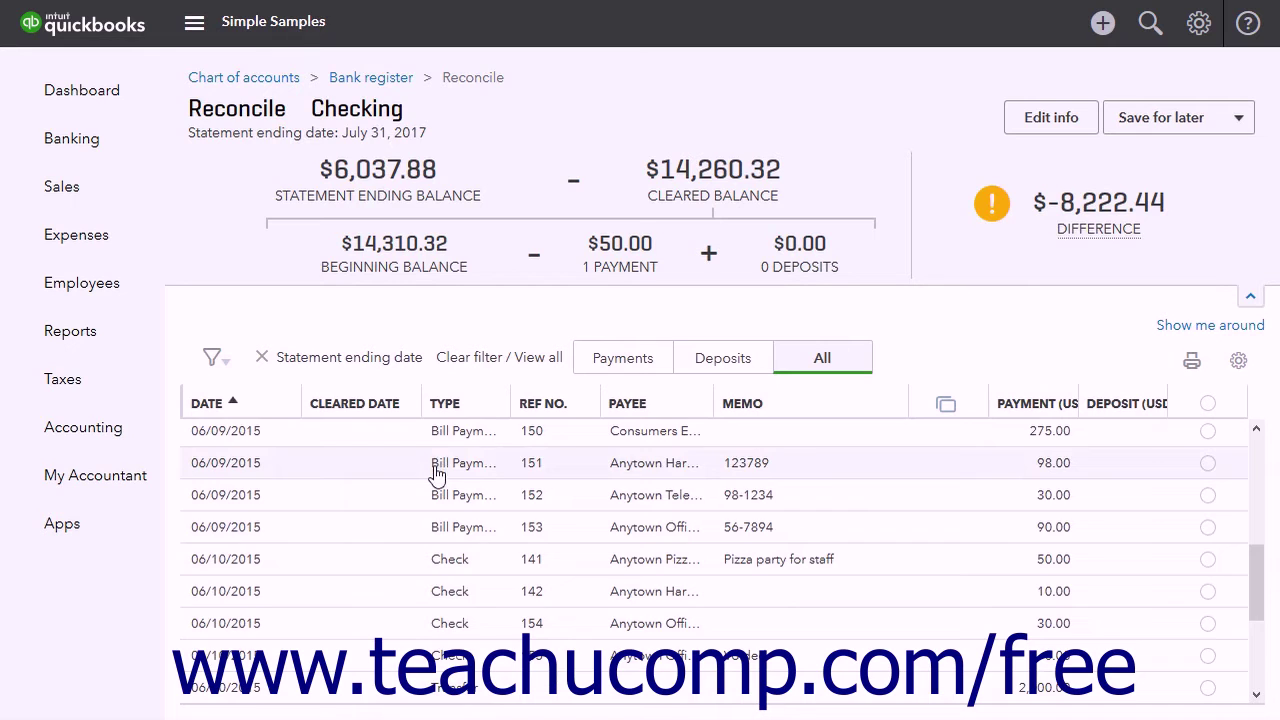
scroll(437, 474, "down", 3)
scroll(450, 484, "up", 10)
left_click(617, 358)
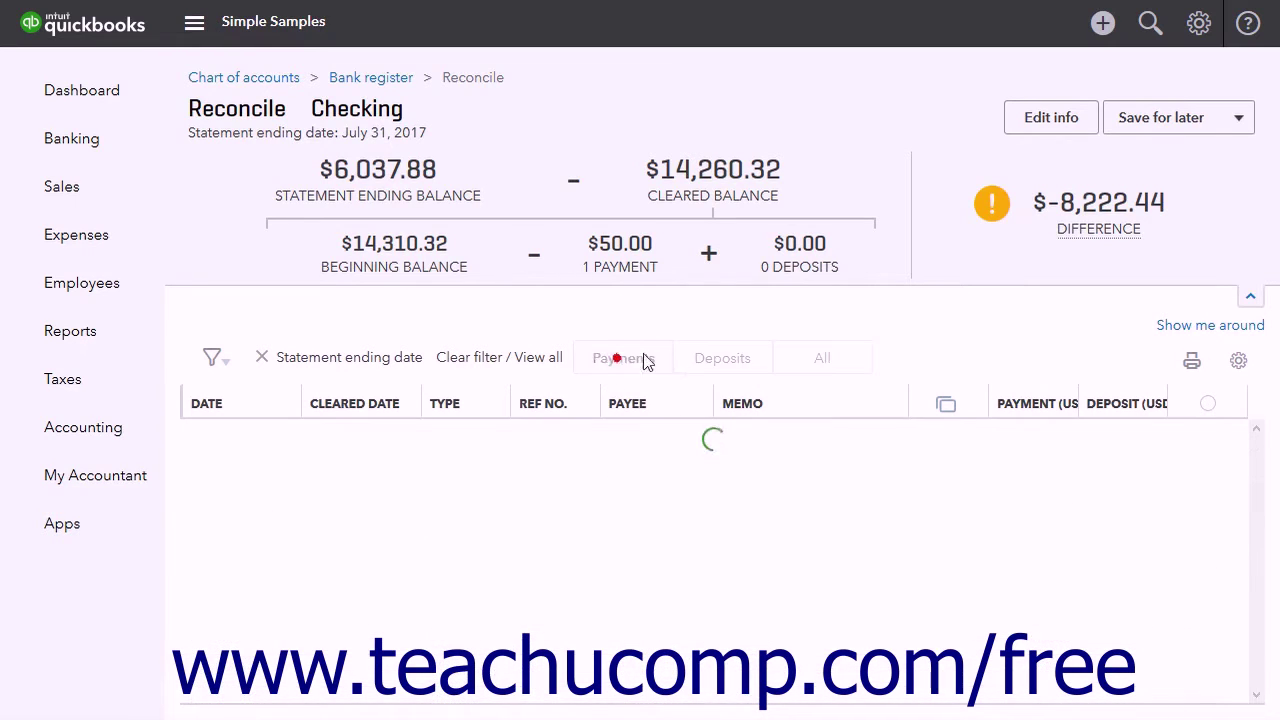
left_click(710, 366)
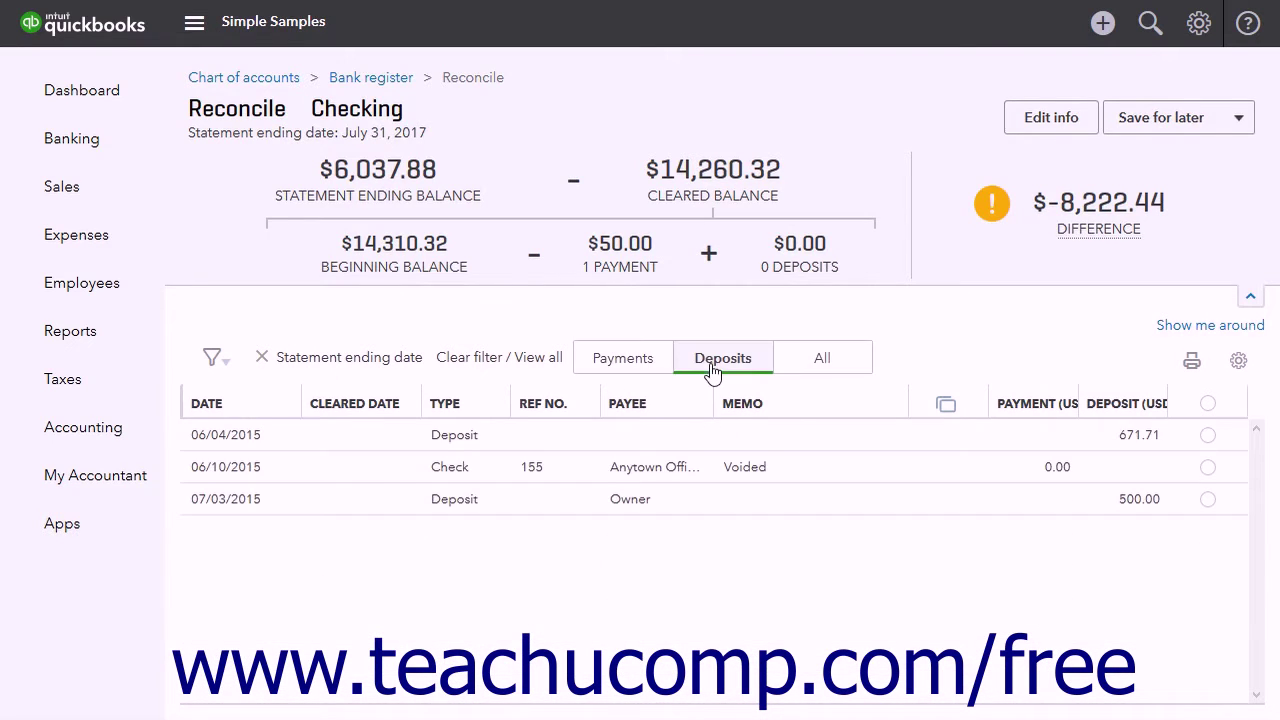
left_click(805, 365)
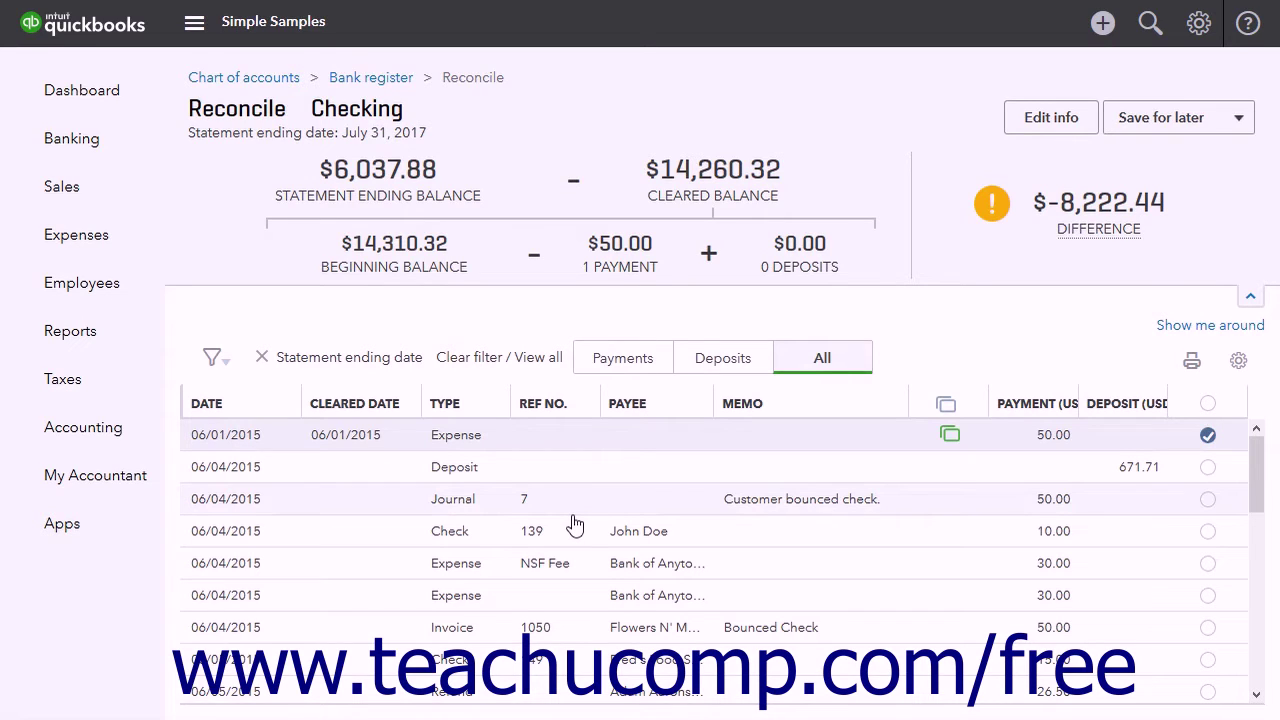
left_click(624, 368)
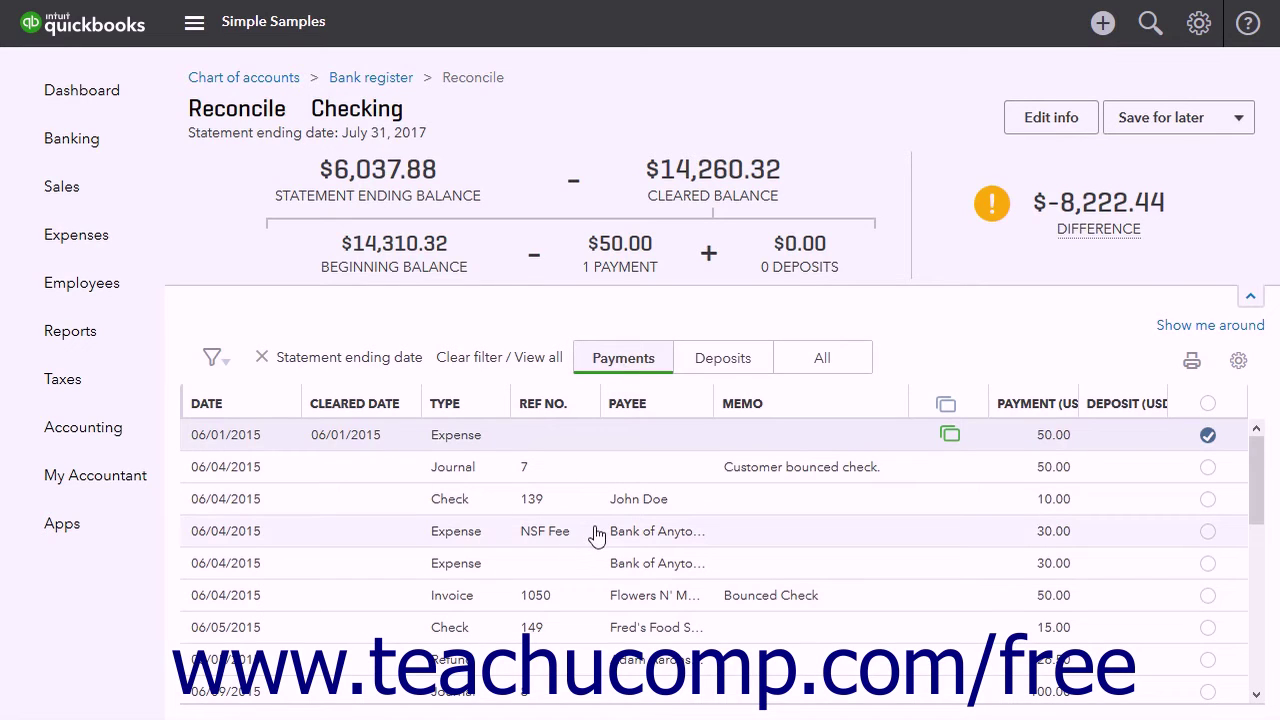
left_click(729, 358)
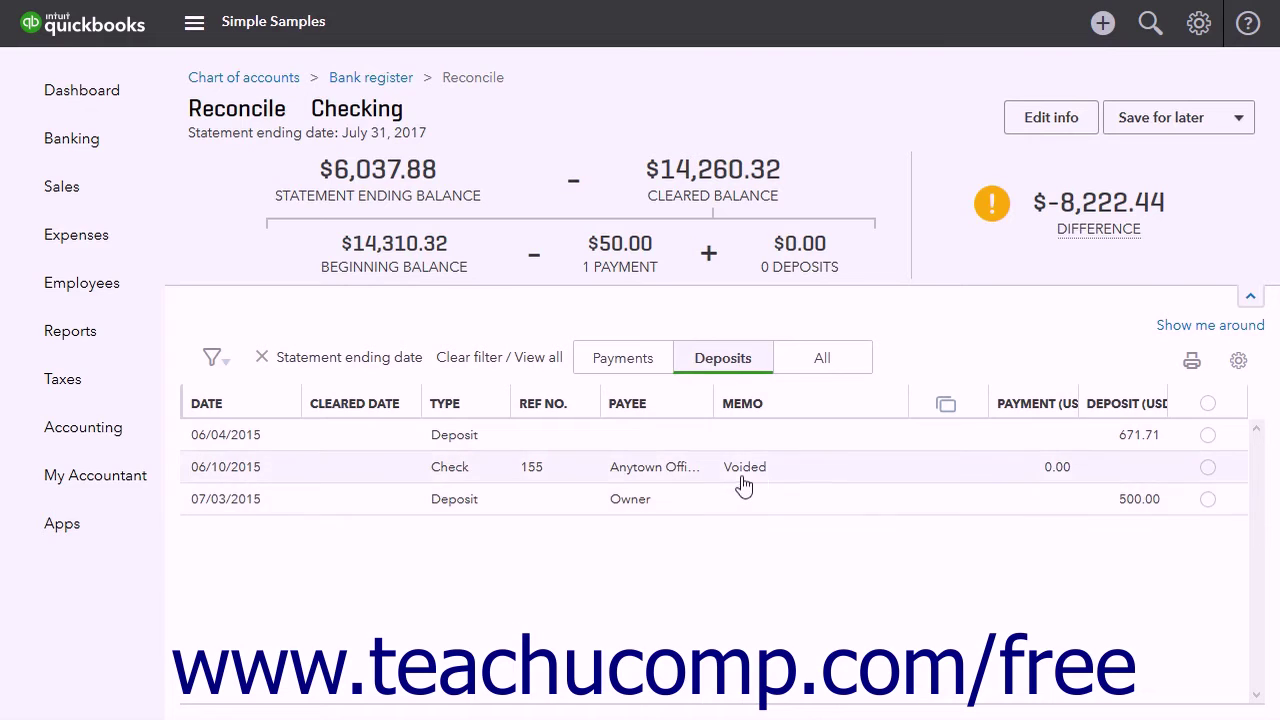
left_click(810, 365)
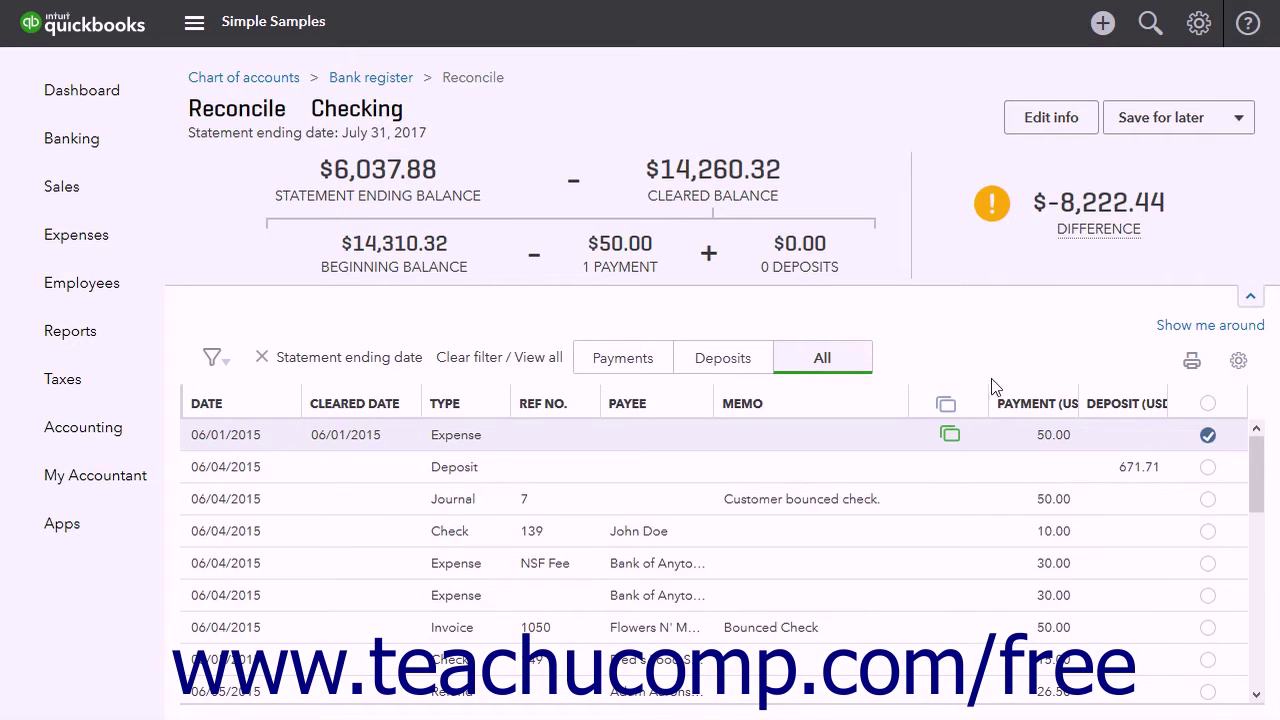
- Mark the 06/04/2015 $671.71 deposit and journal entry 7 as cleared
left_click(1207, 467)
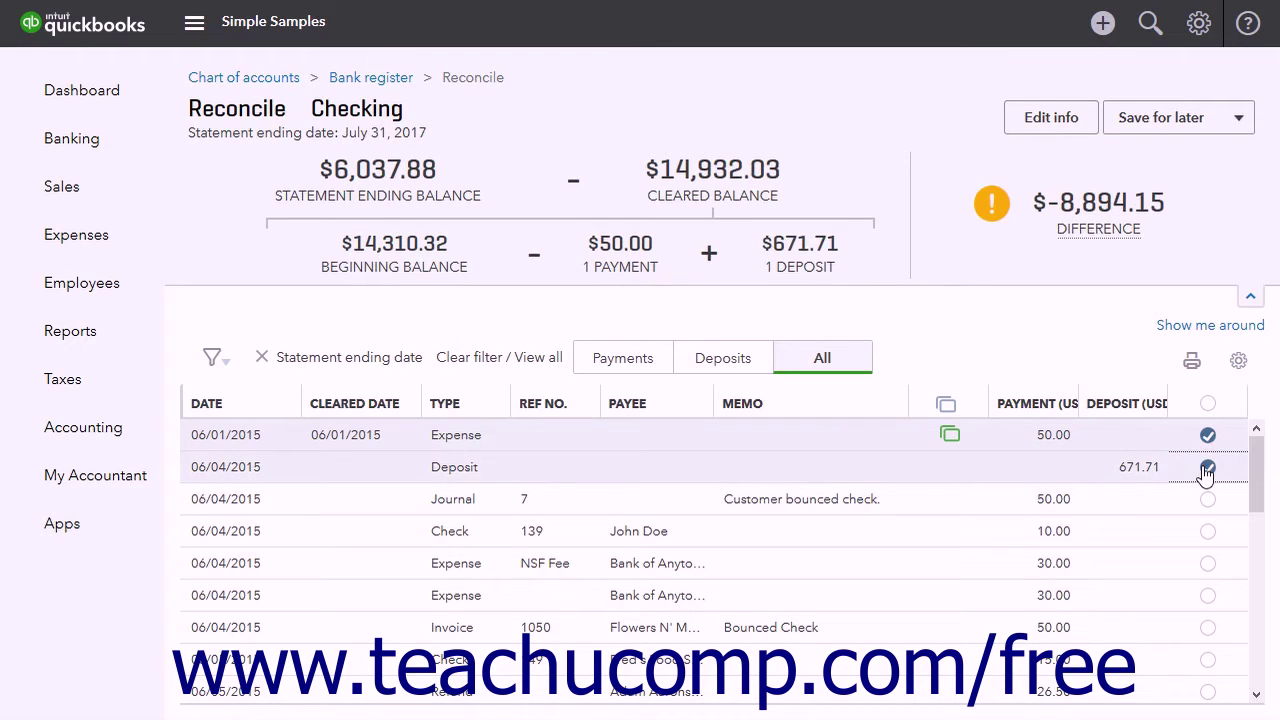
left_click(1208, 500)
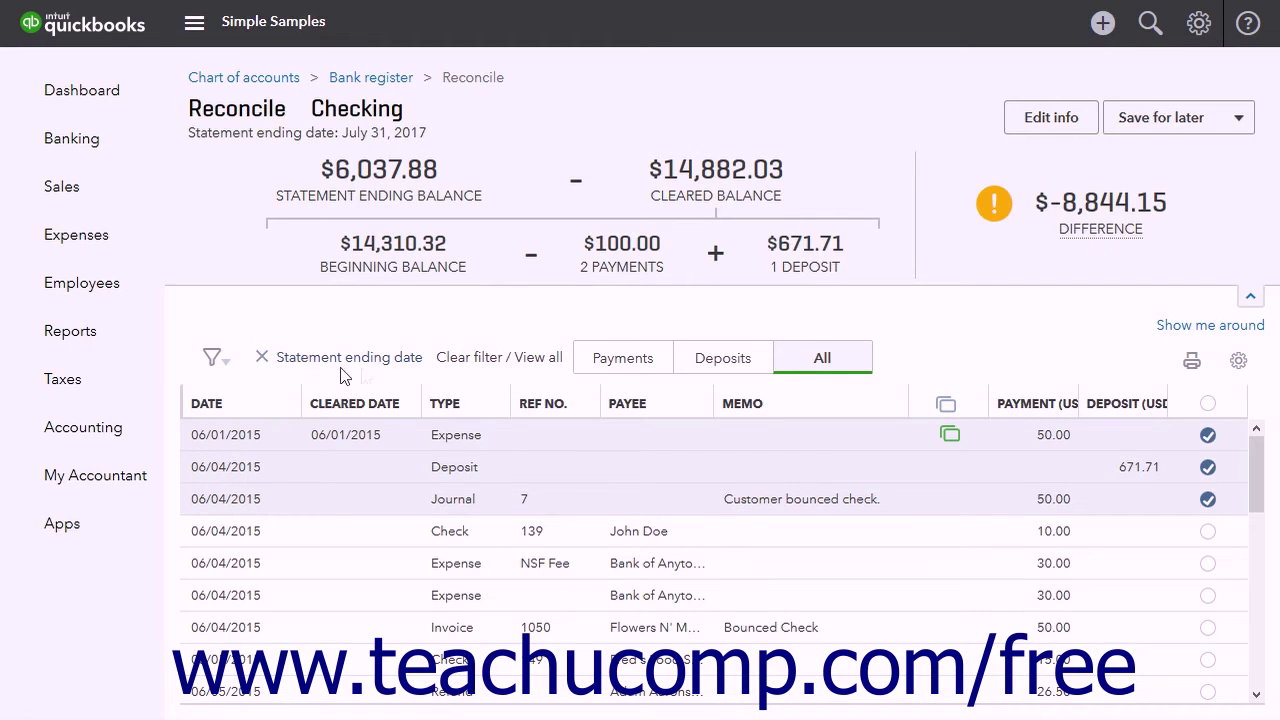
left_click(466, 360)
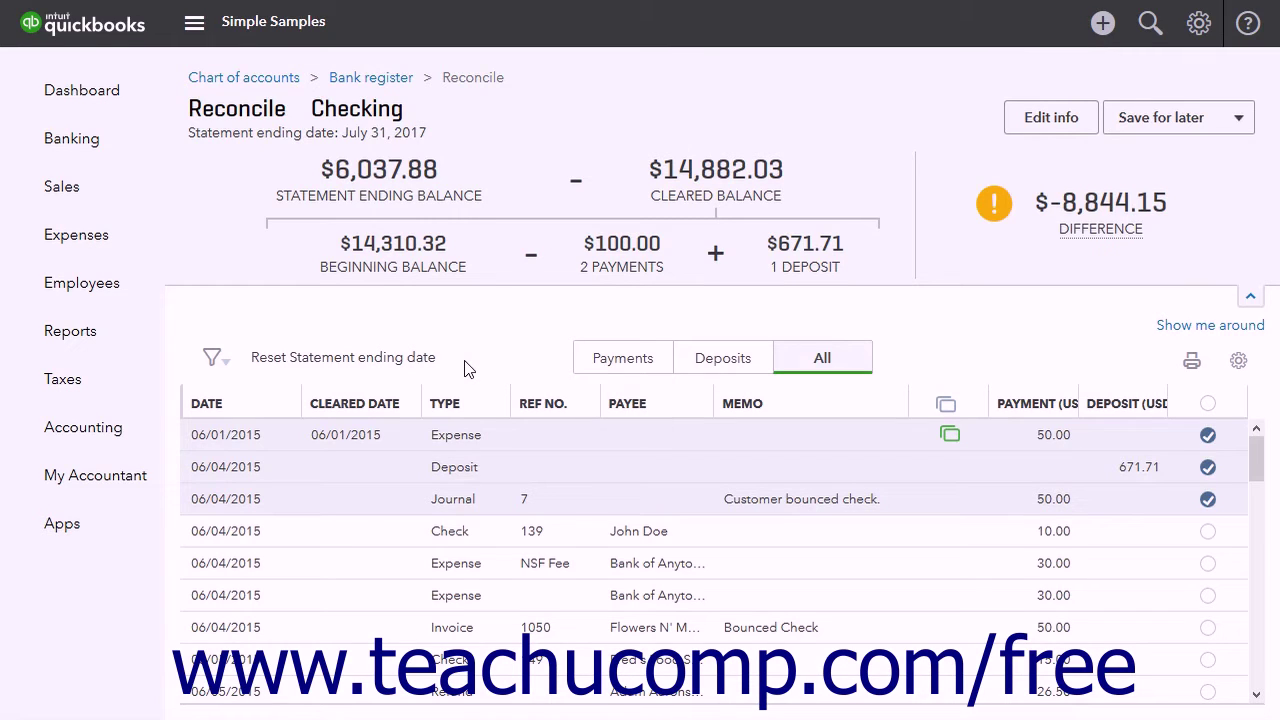
left_click(213, 358)
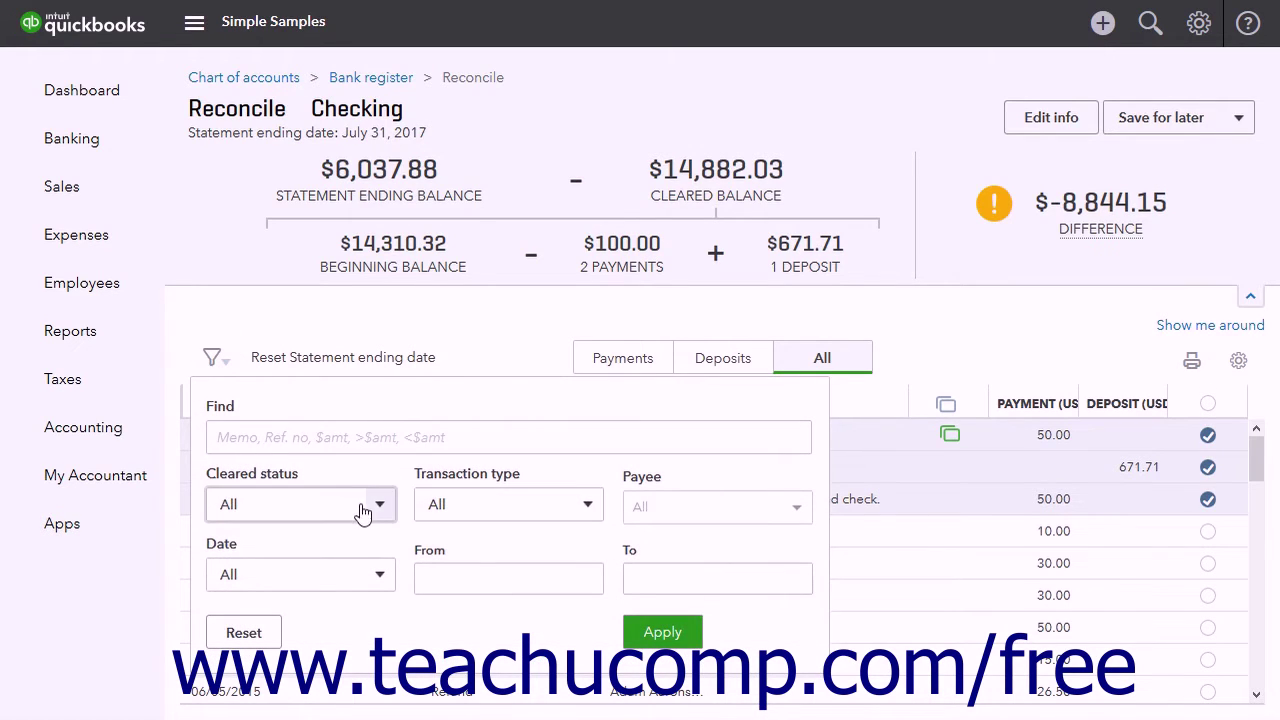
left_click(662, 632)
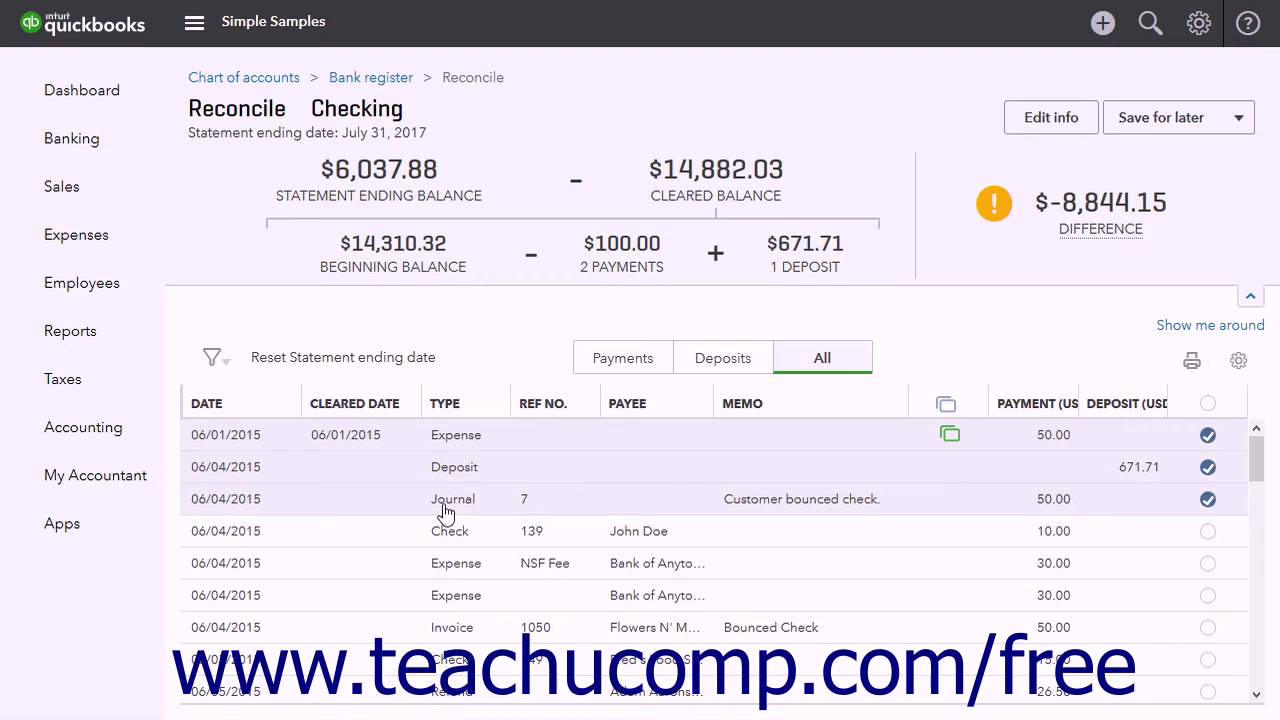
left_click(349, 362)
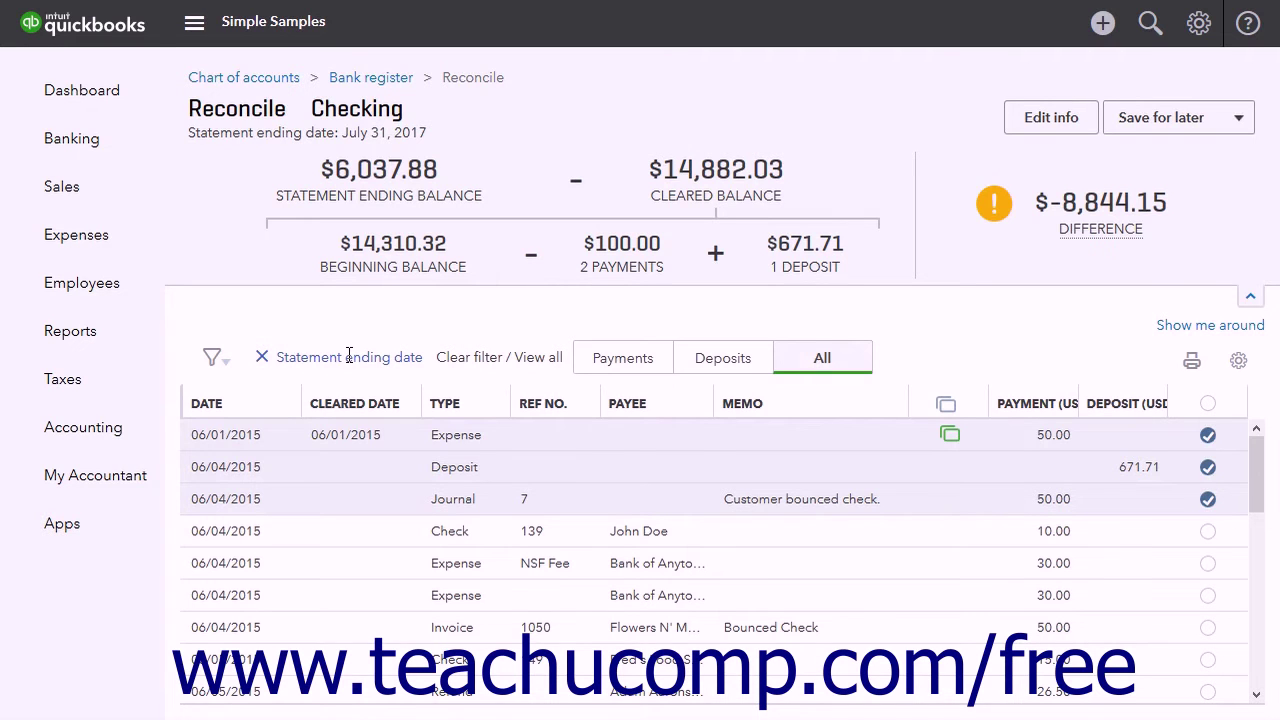
left_click(1047, 120)
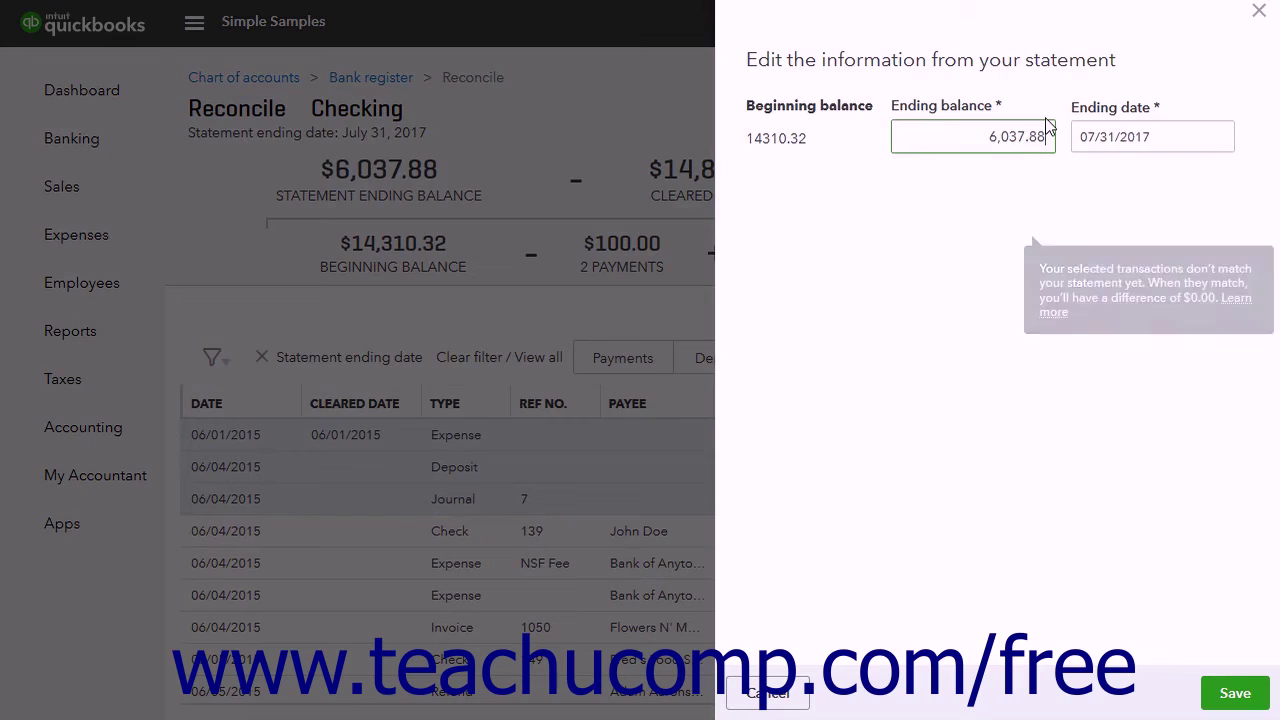
left_click(1044, 125)
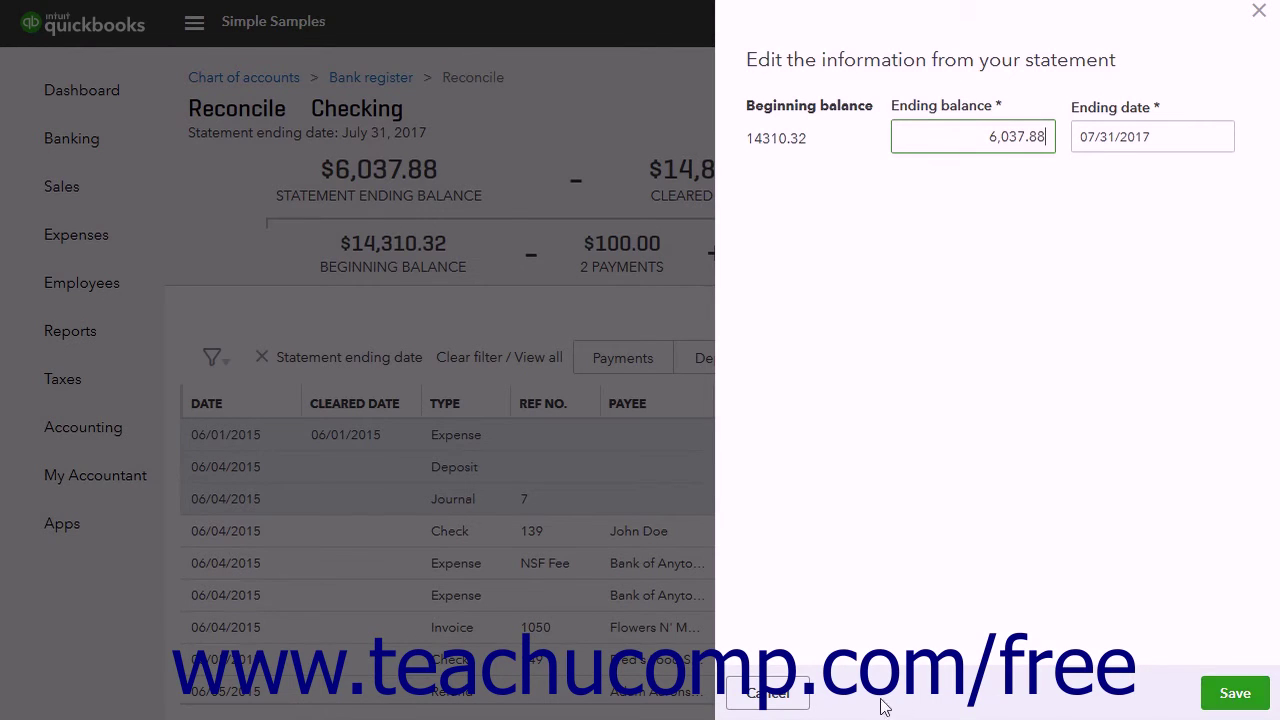
left_click(785, 703)
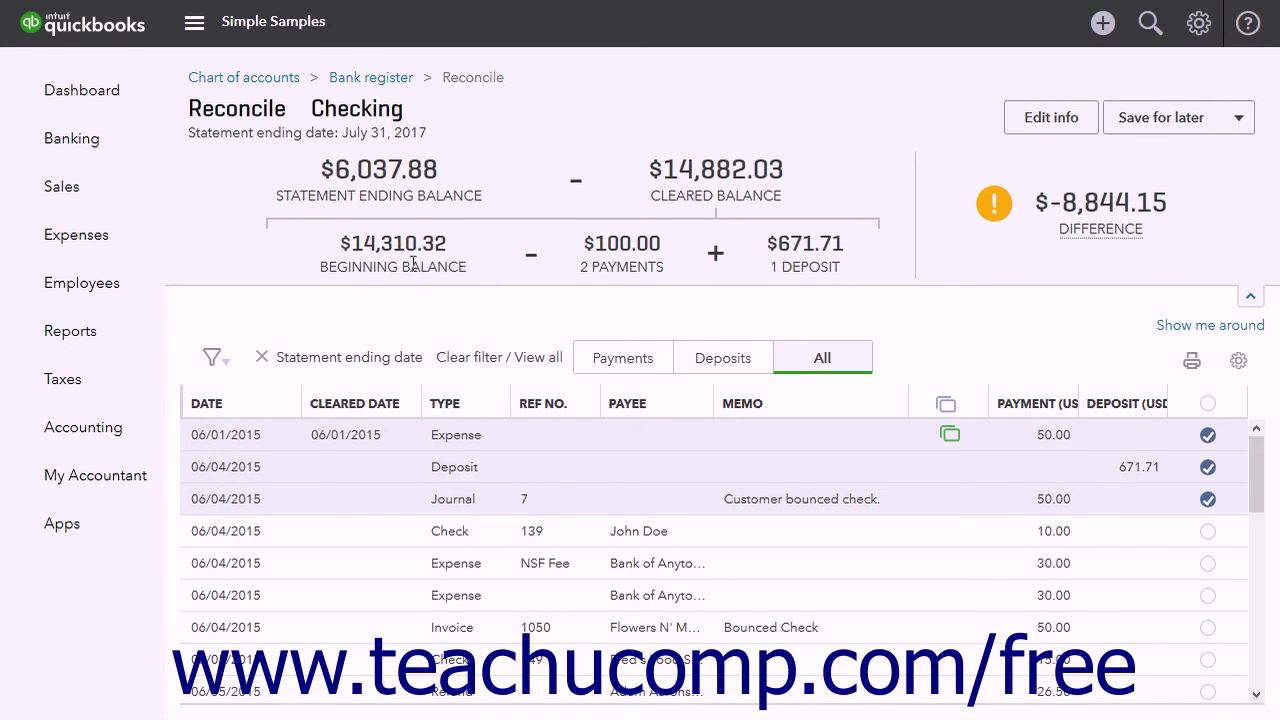
left_click(410, 197)
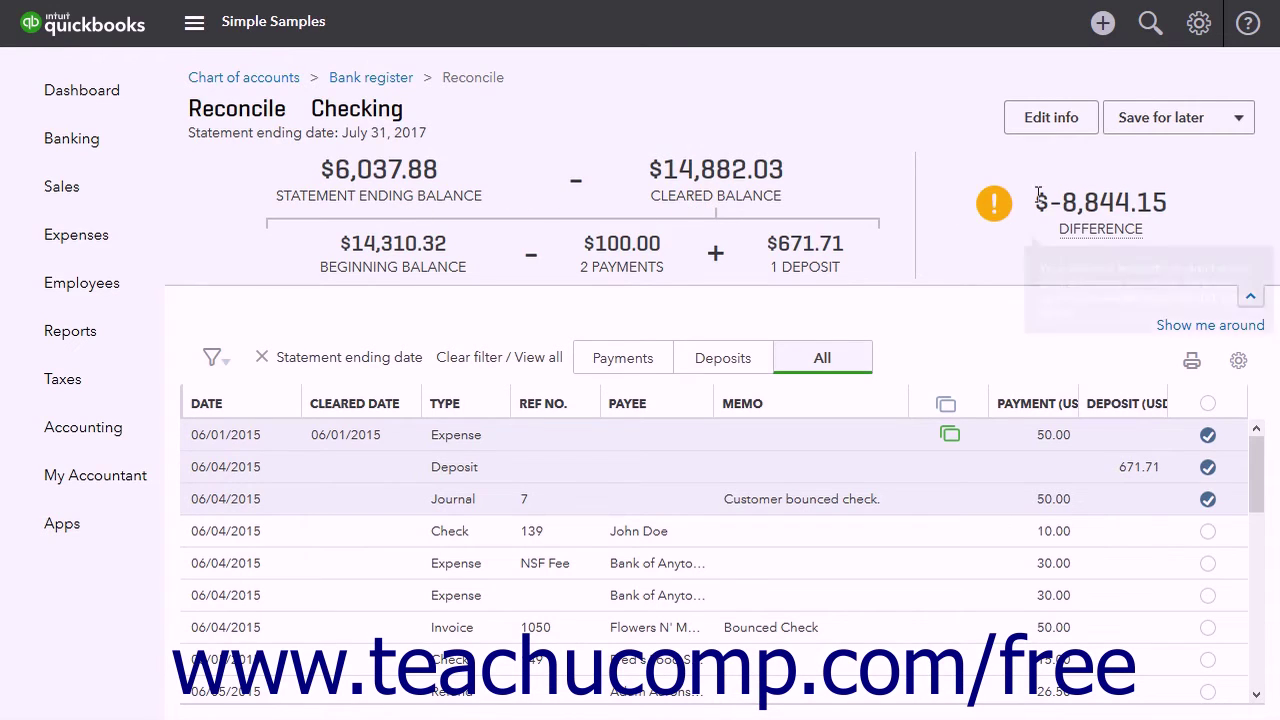
mouse_move(1096, 222)
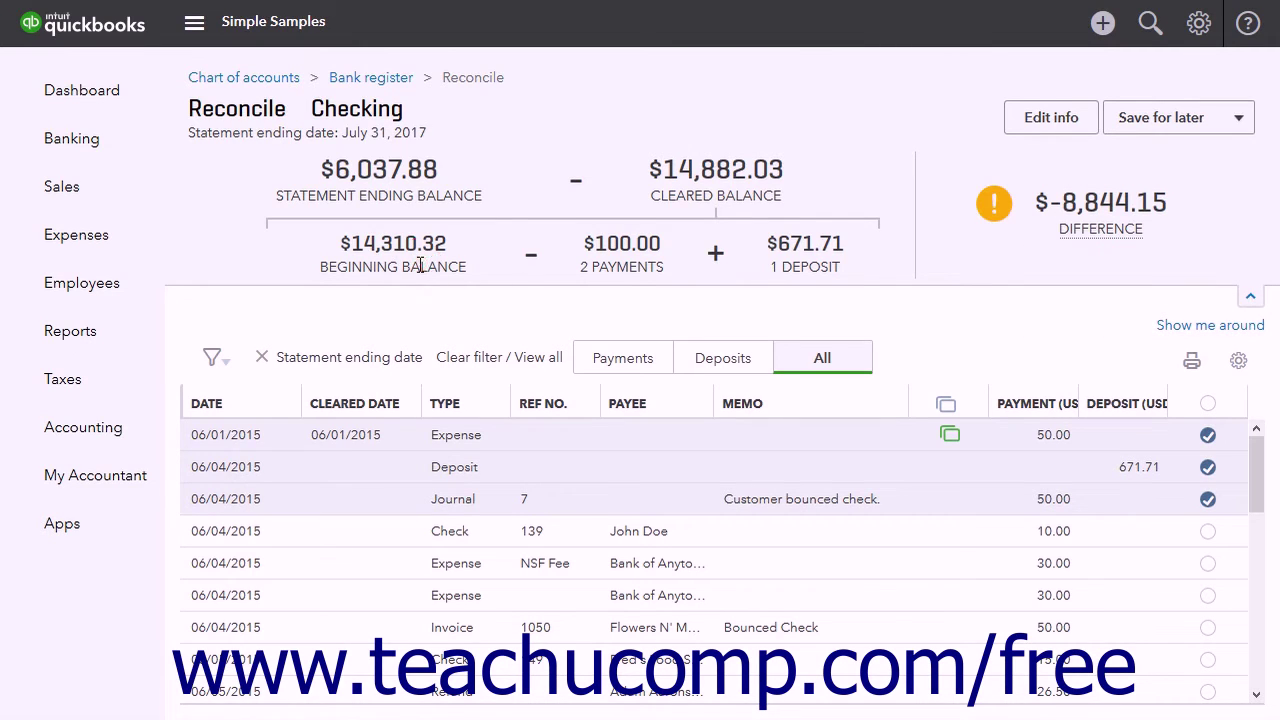
left_click(803, 276)
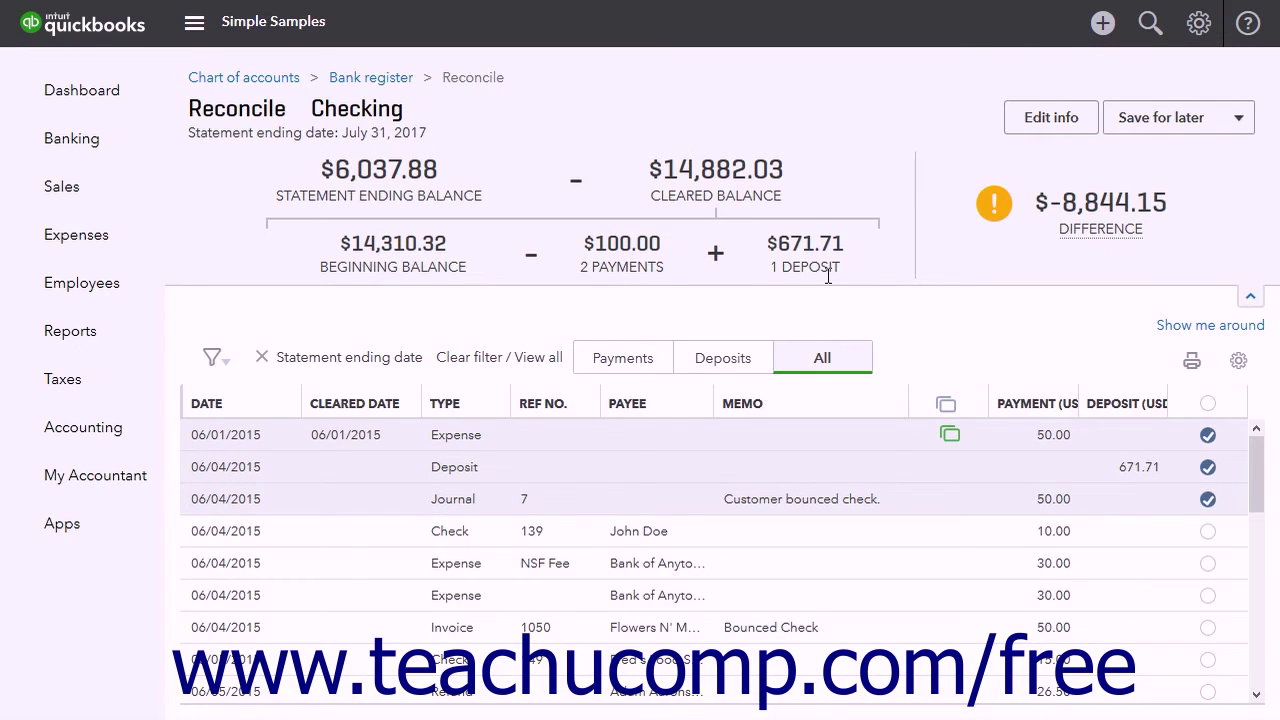
- Save the Checking reconciliation for later and return to the Reconcile page
left_click(1239, 120)
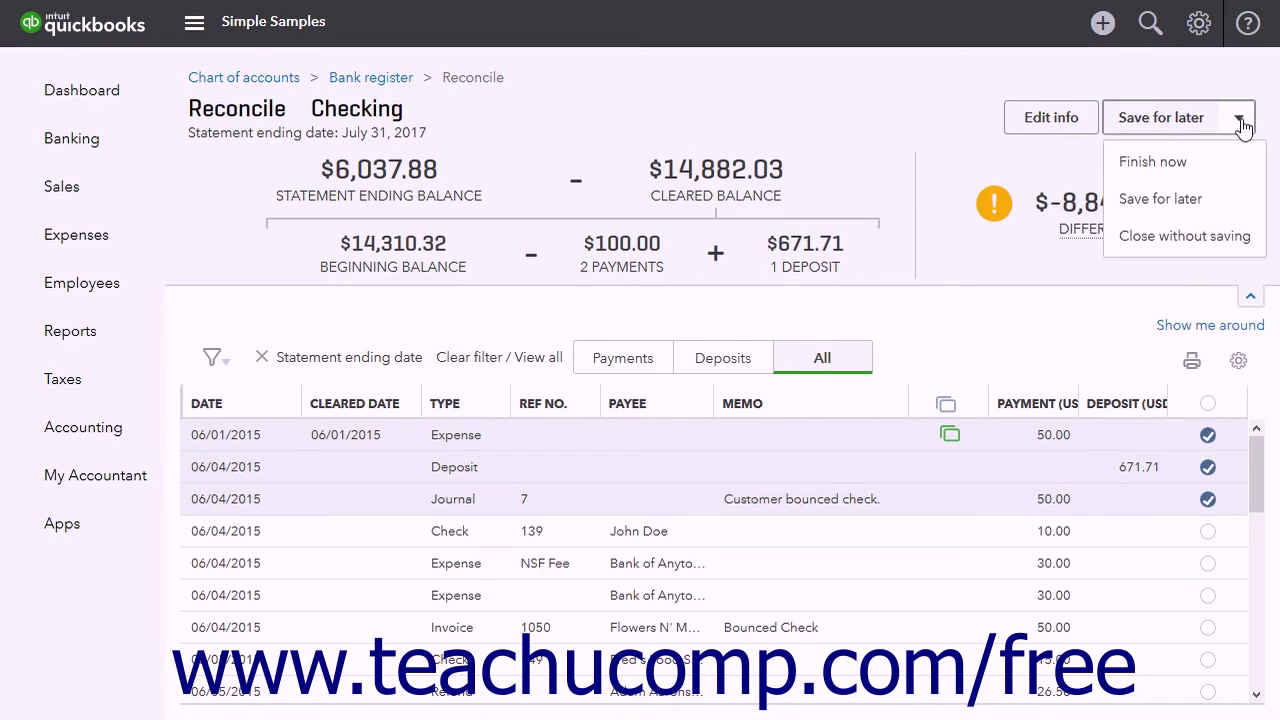
left_click(1188, 208)
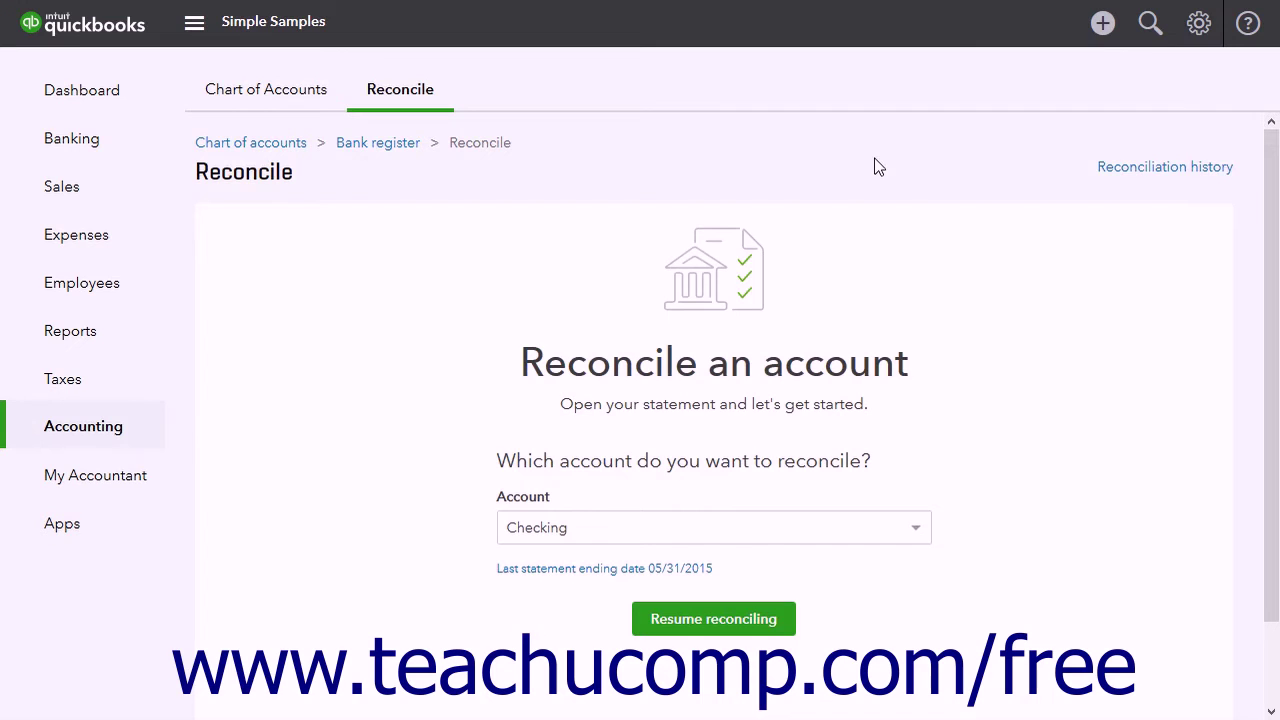
left_click(1198, 30)
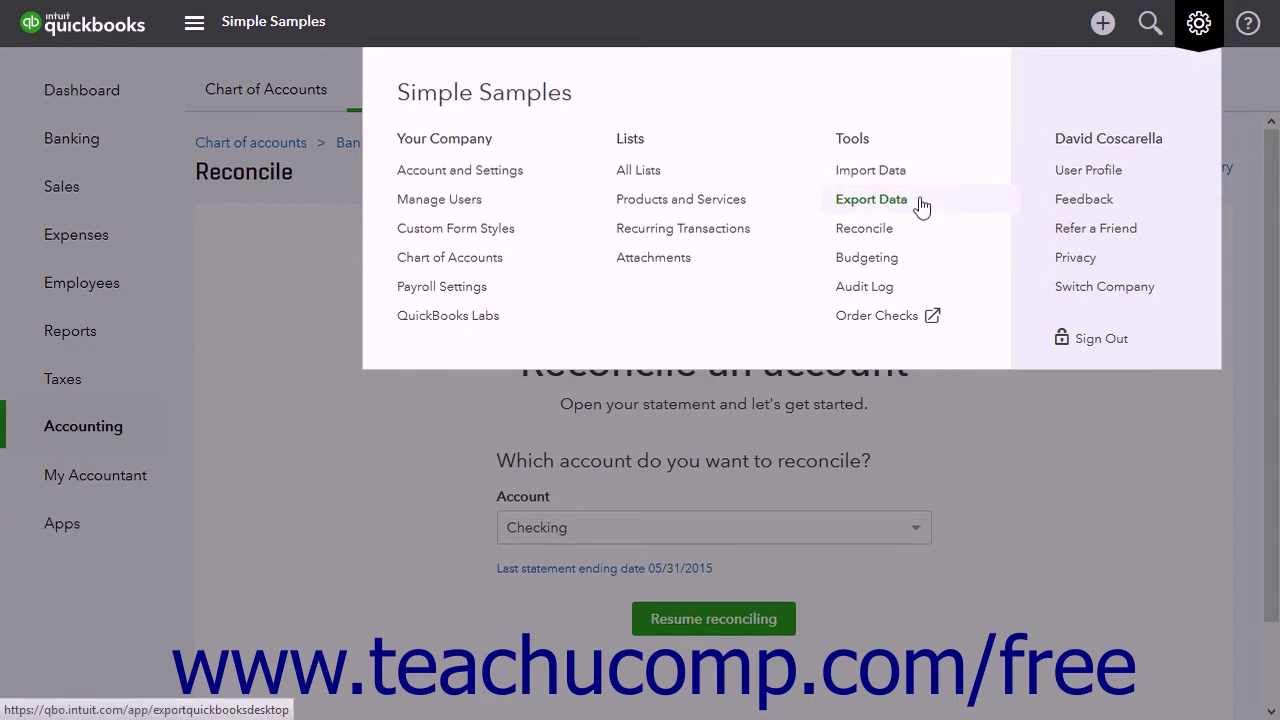
left_click(864, 229)
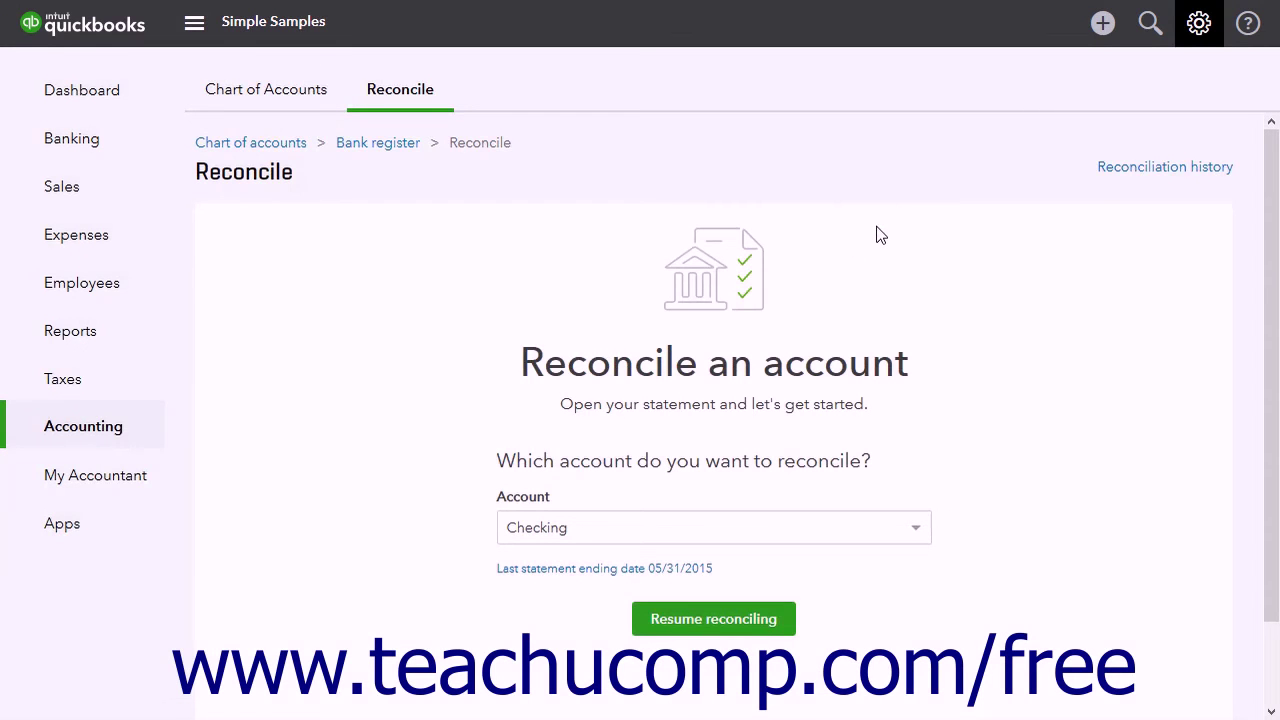
- Keep Checking selected and resume its saved reconciliation
left_click(610, 530)
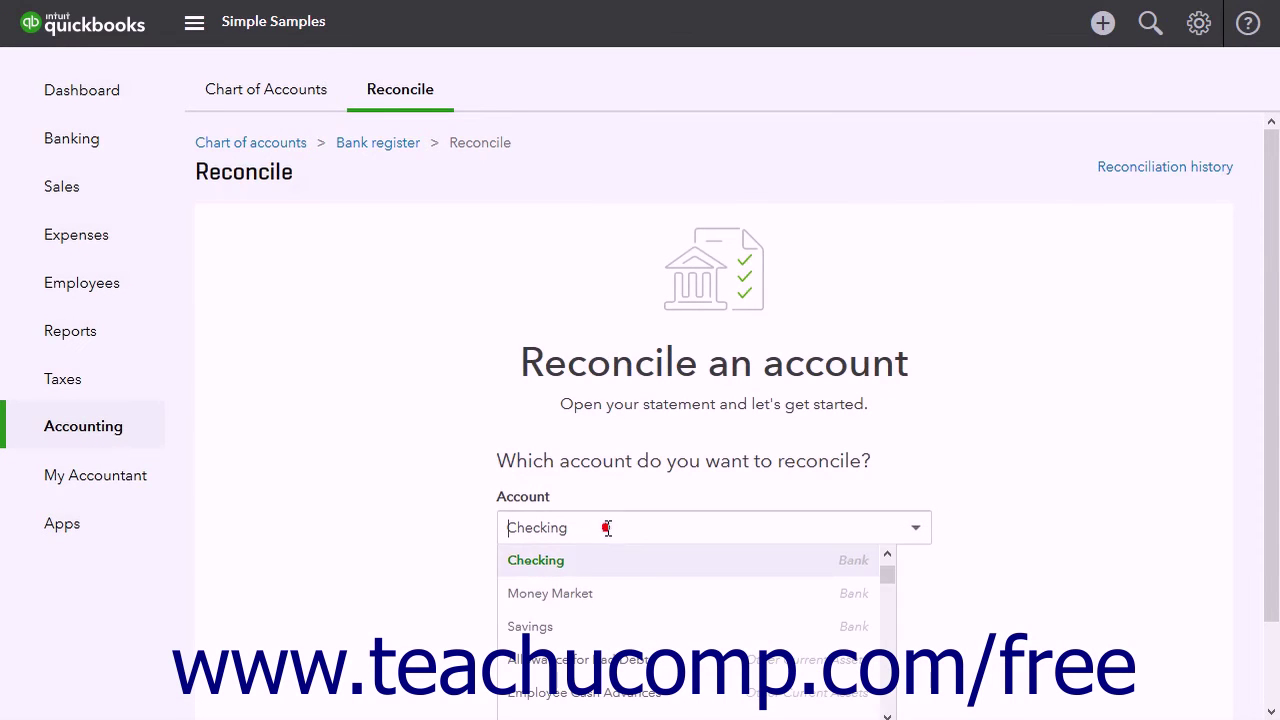
left_click(577, 562)
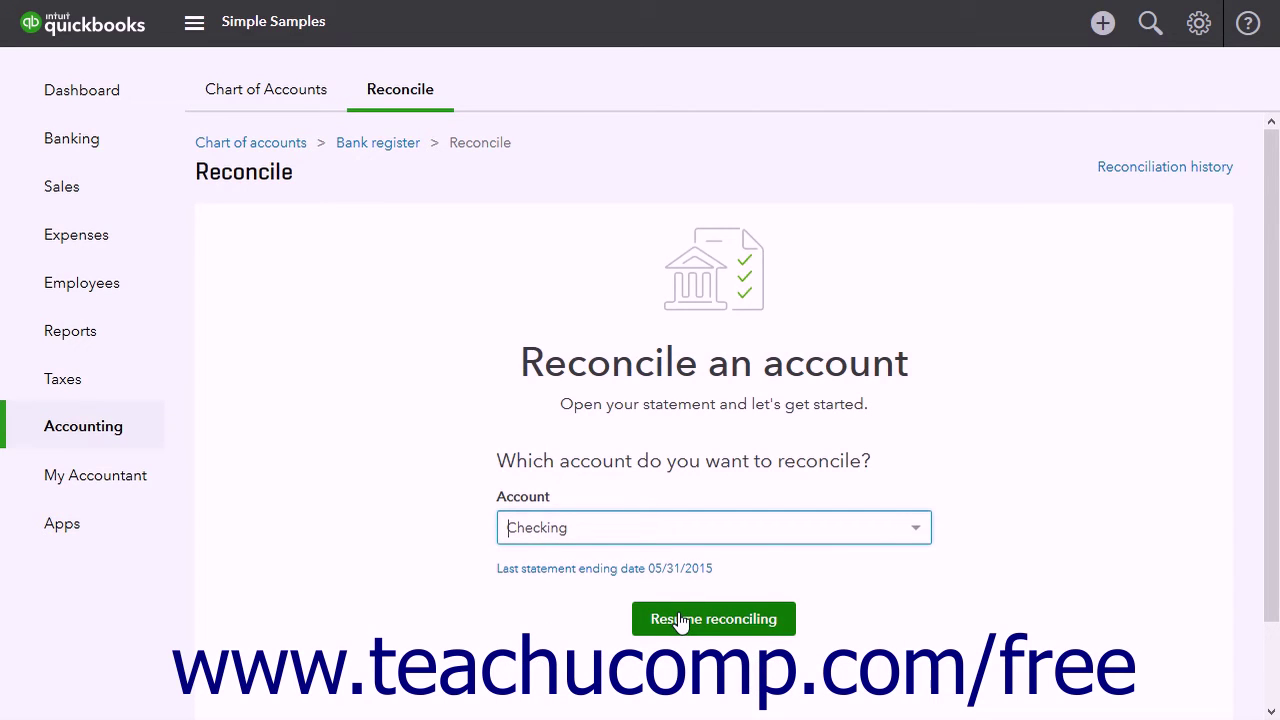
left_click(679, 621)
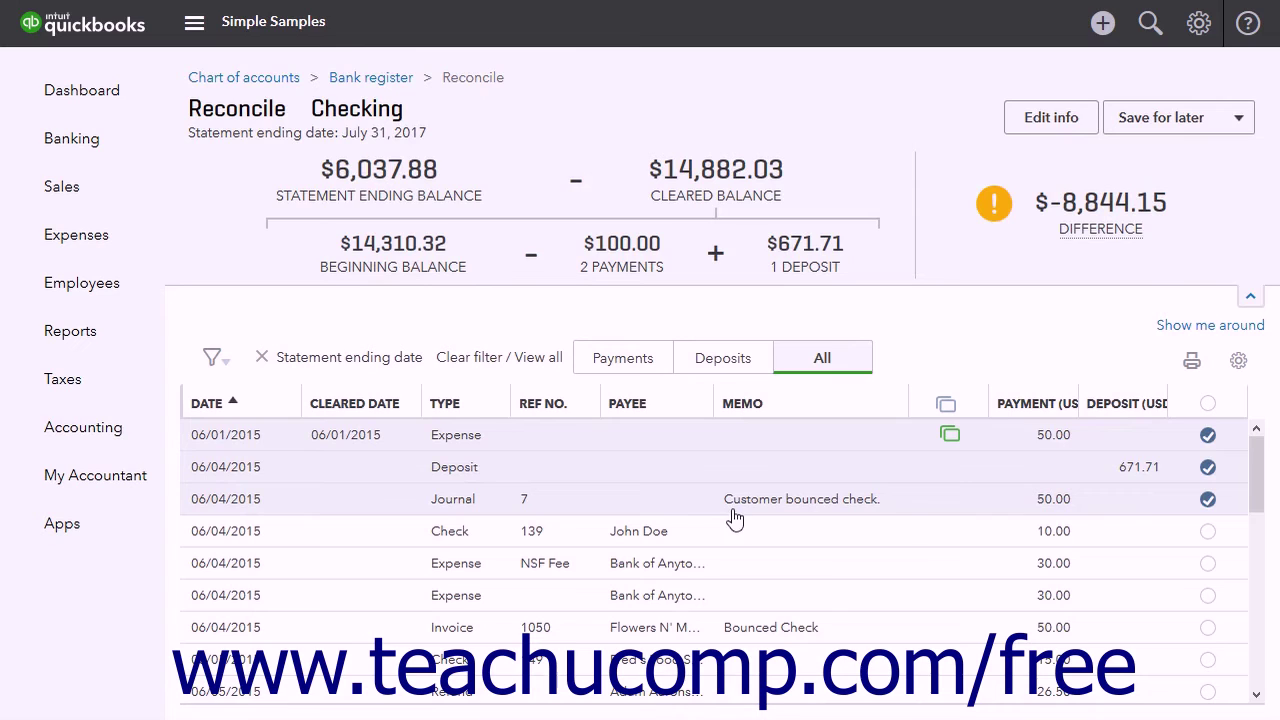
left_click(1240, 120)
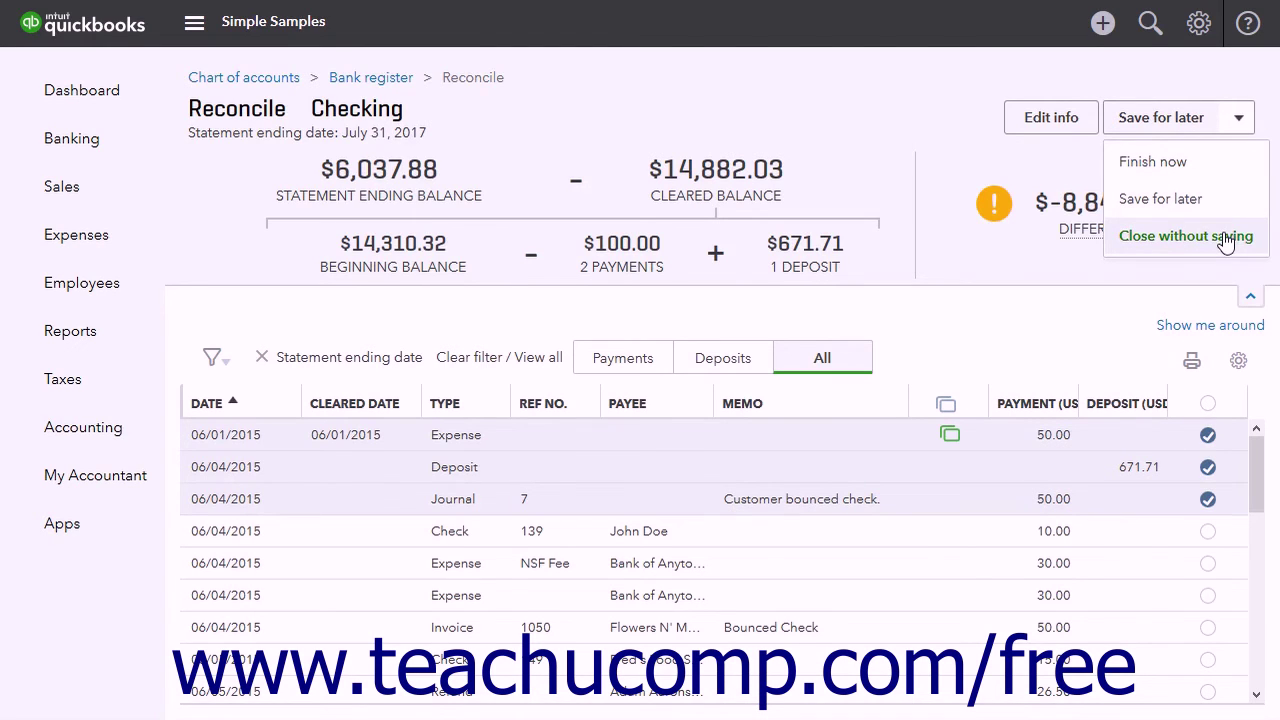
left_click(1186, 236)
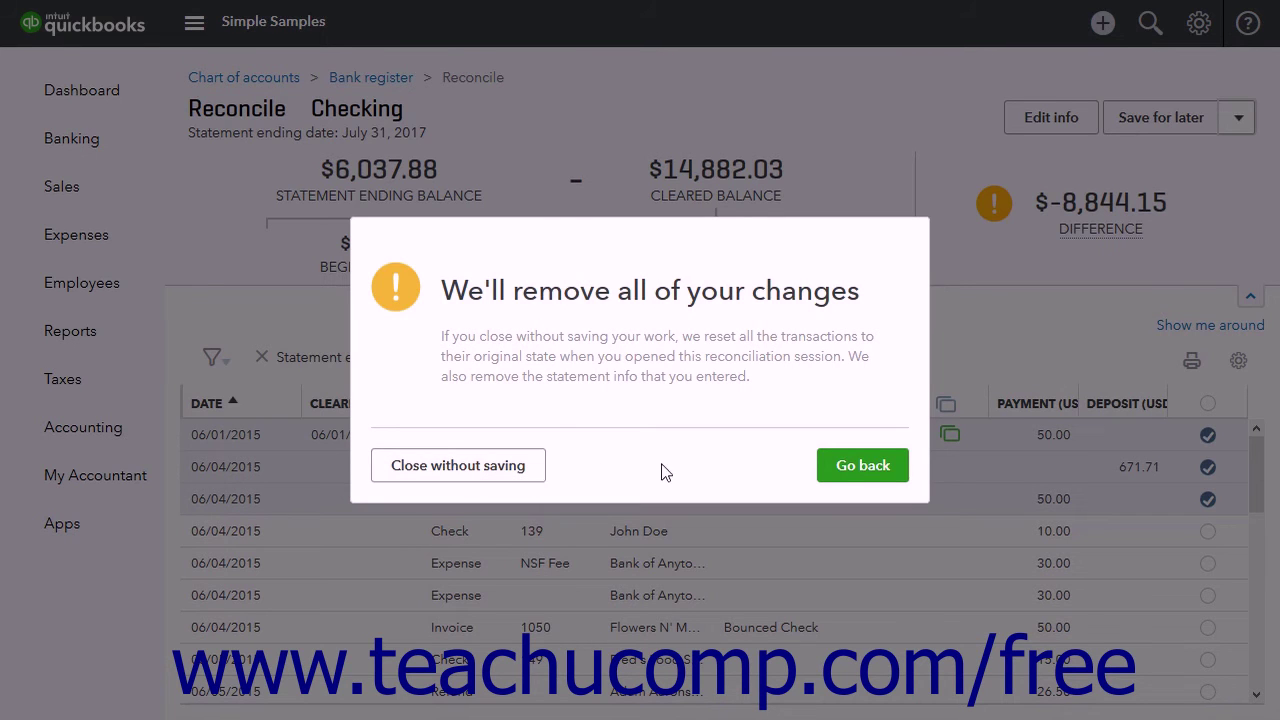
left_click(855, 472)
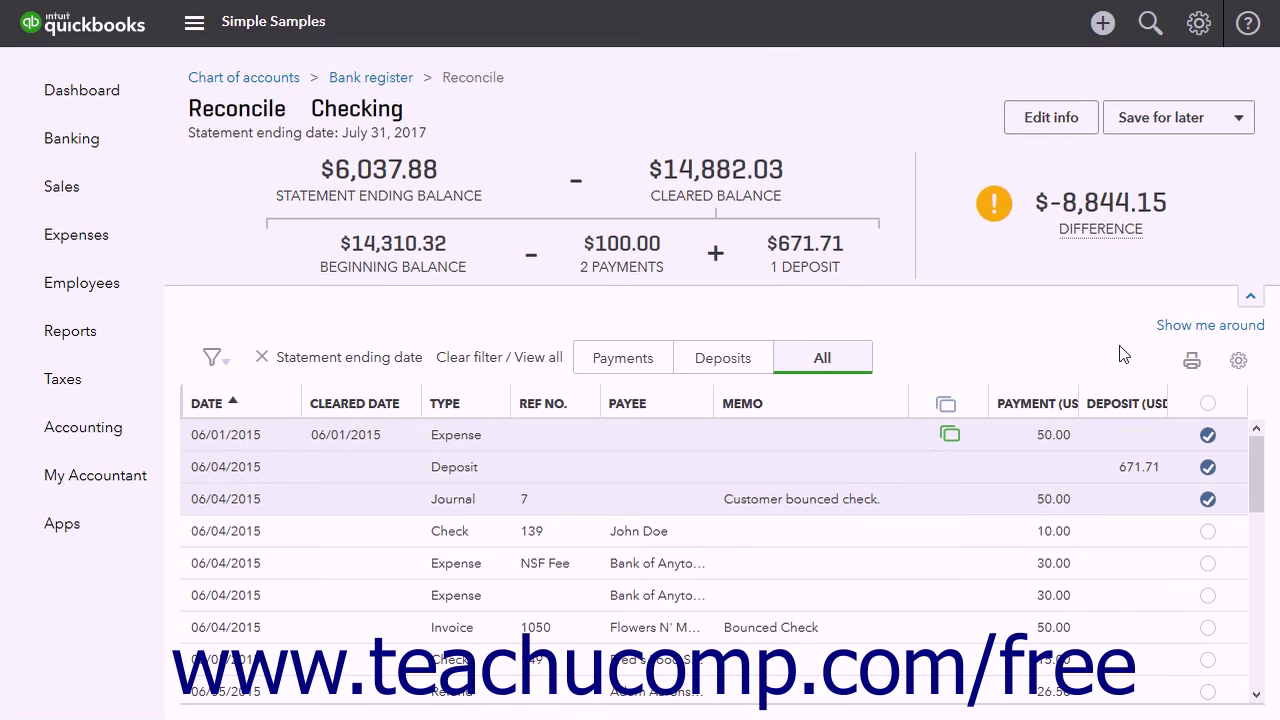
- Clear all 25 Checking transactions and finish the reconciliation at a $0.00 difference
left_click(1208, 403)
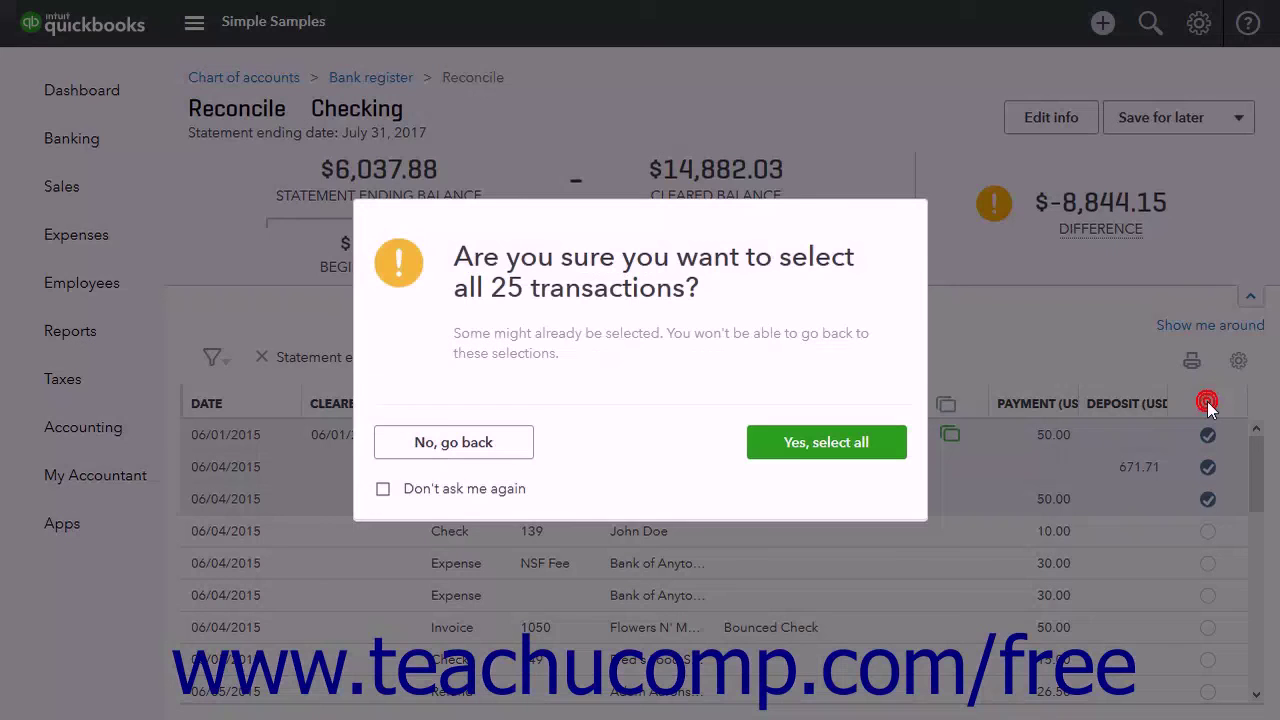
left_click(868, 446)
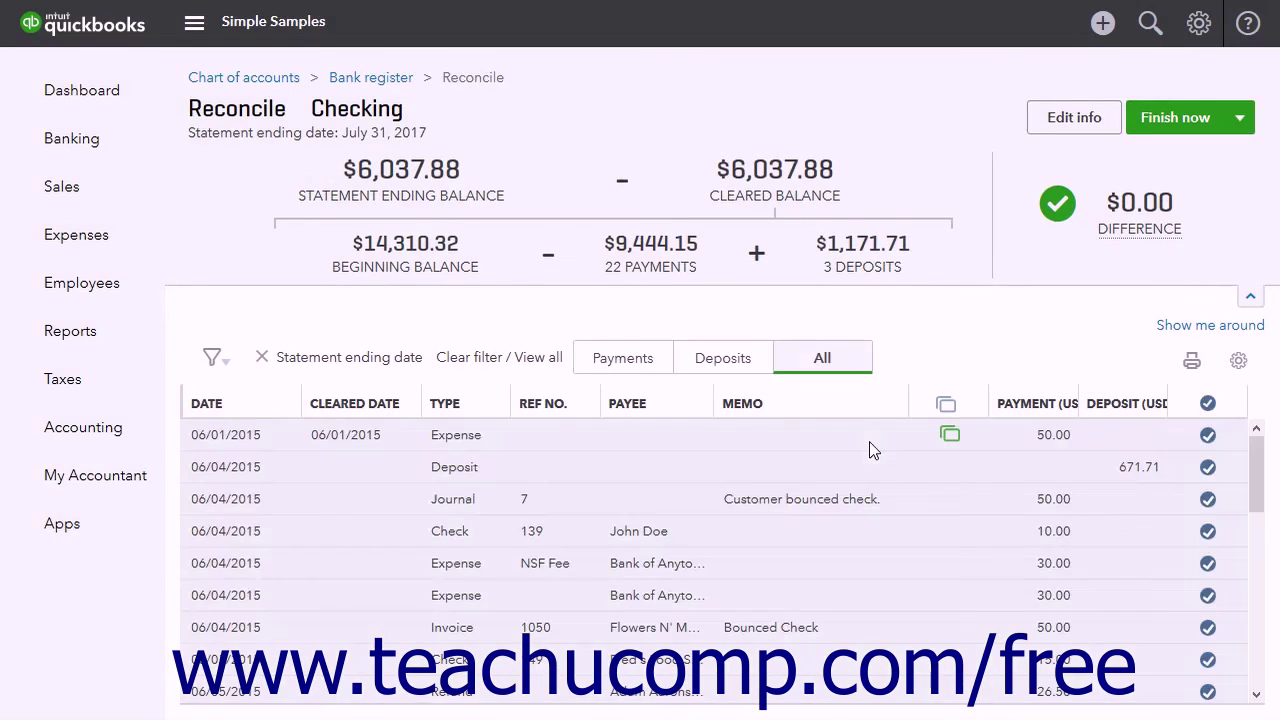
left_click(1186, 120)
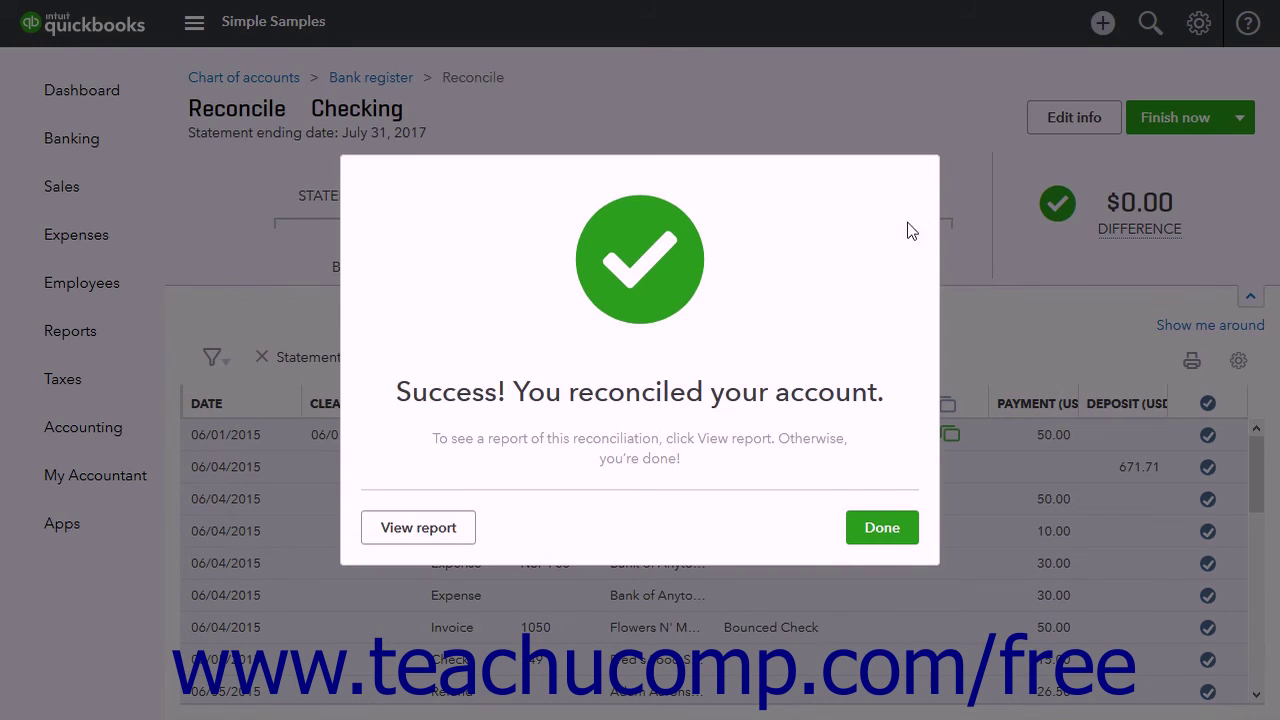
left_click(882, 528)
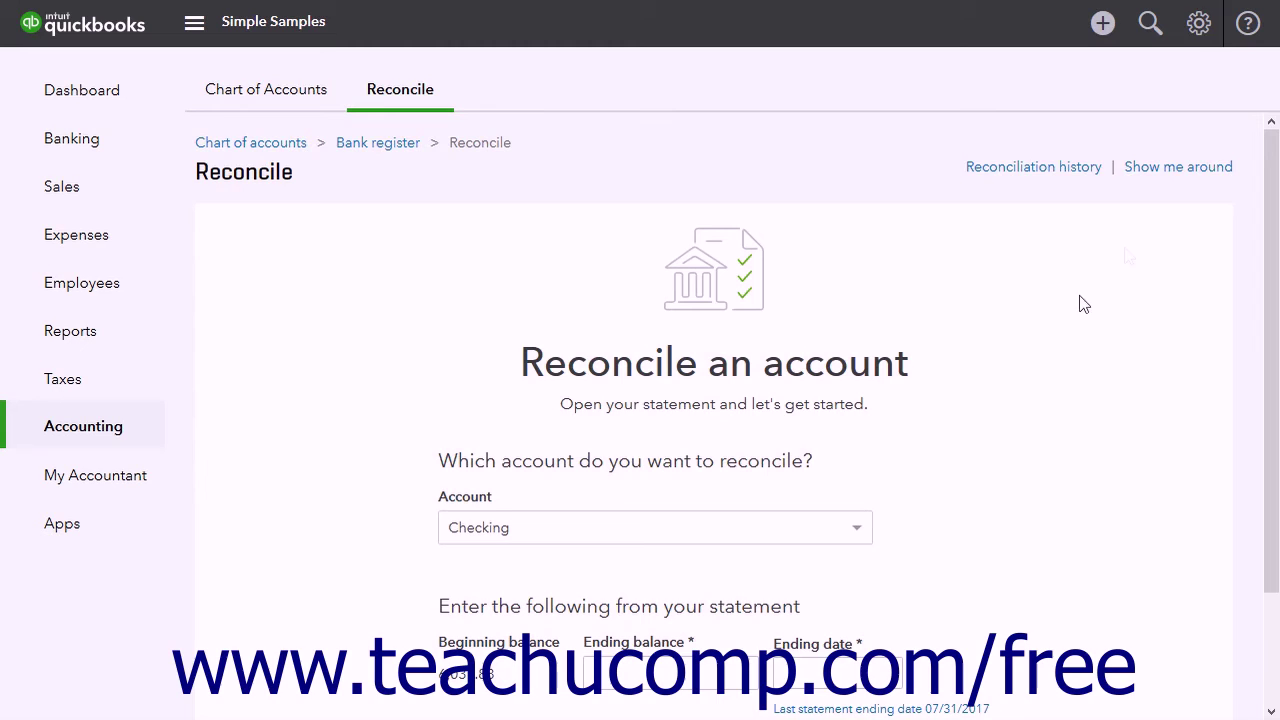
- Open the Savings reconciliation history and view its 07/31/2017 reconciliation report
left_click(1198, 24)
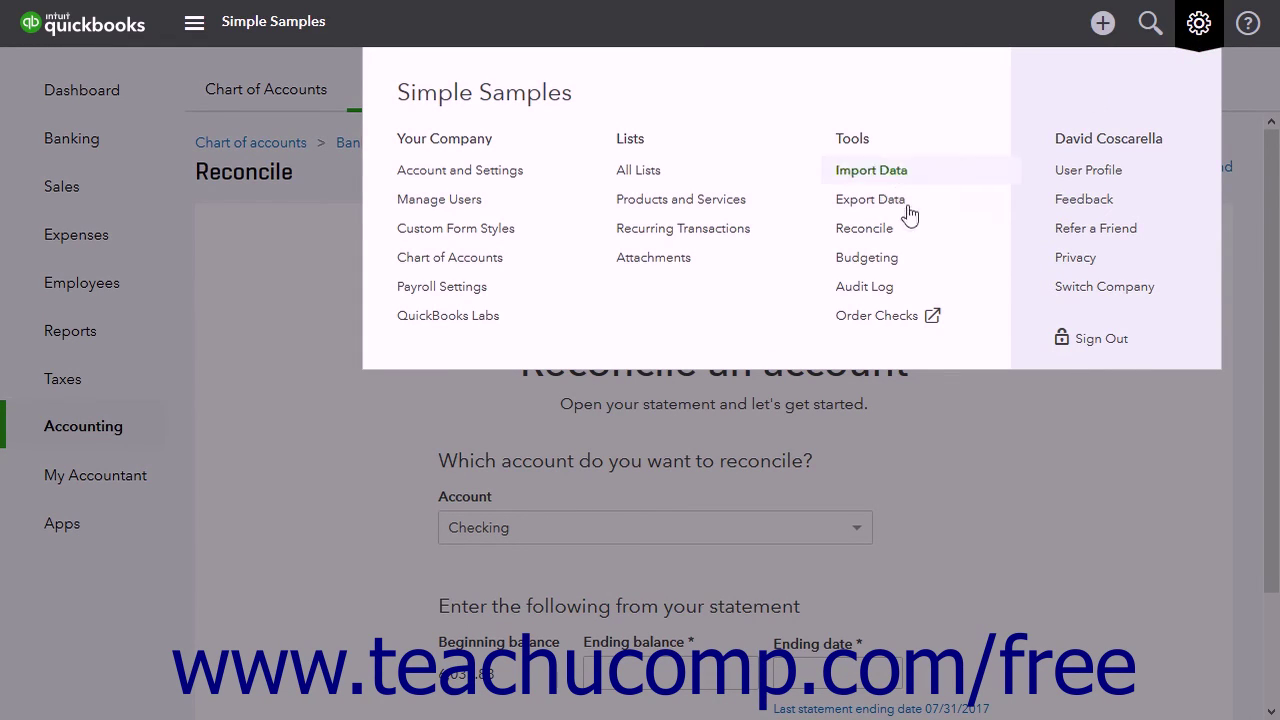
left_click(865, 229)
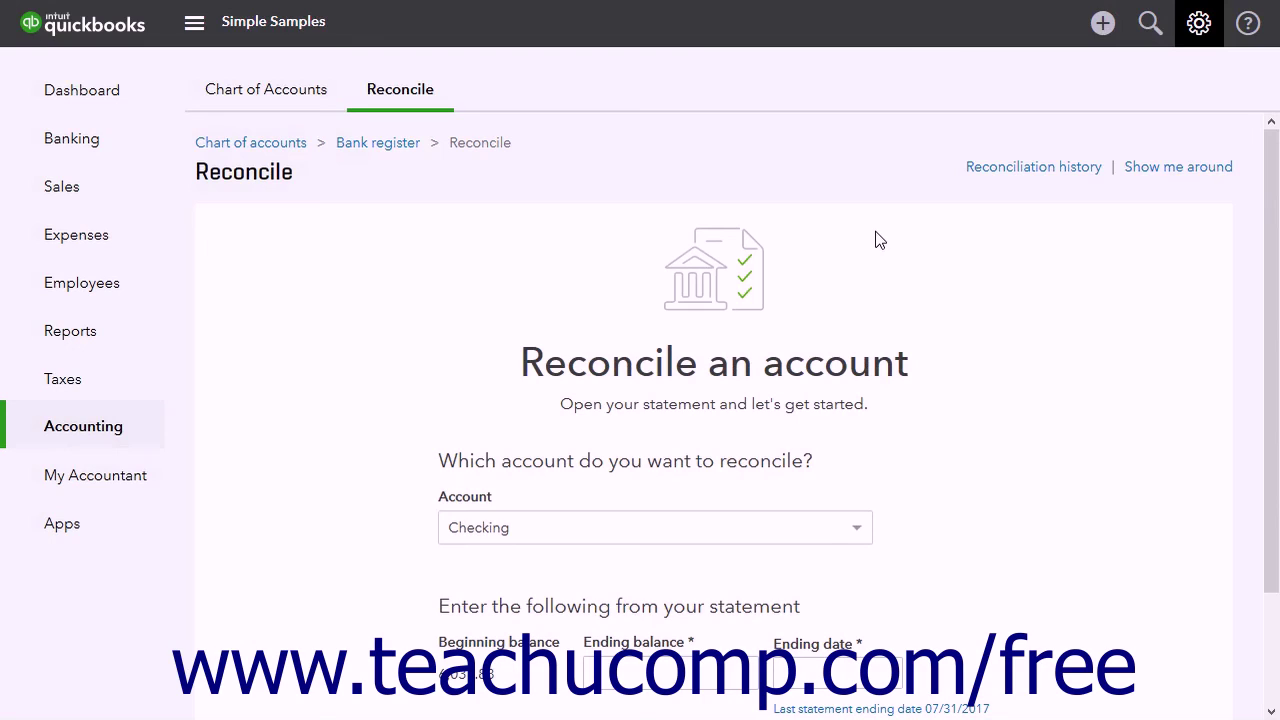
left_click(1010, 168)
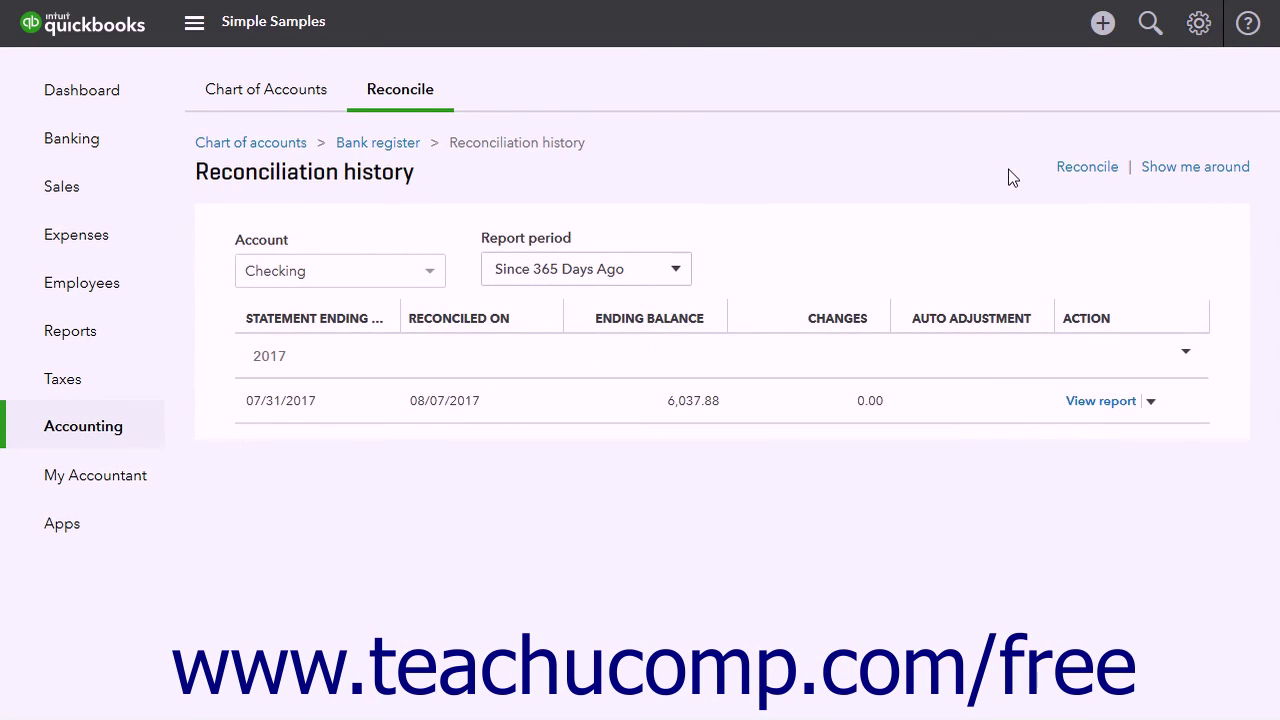
left_click(431, 276)
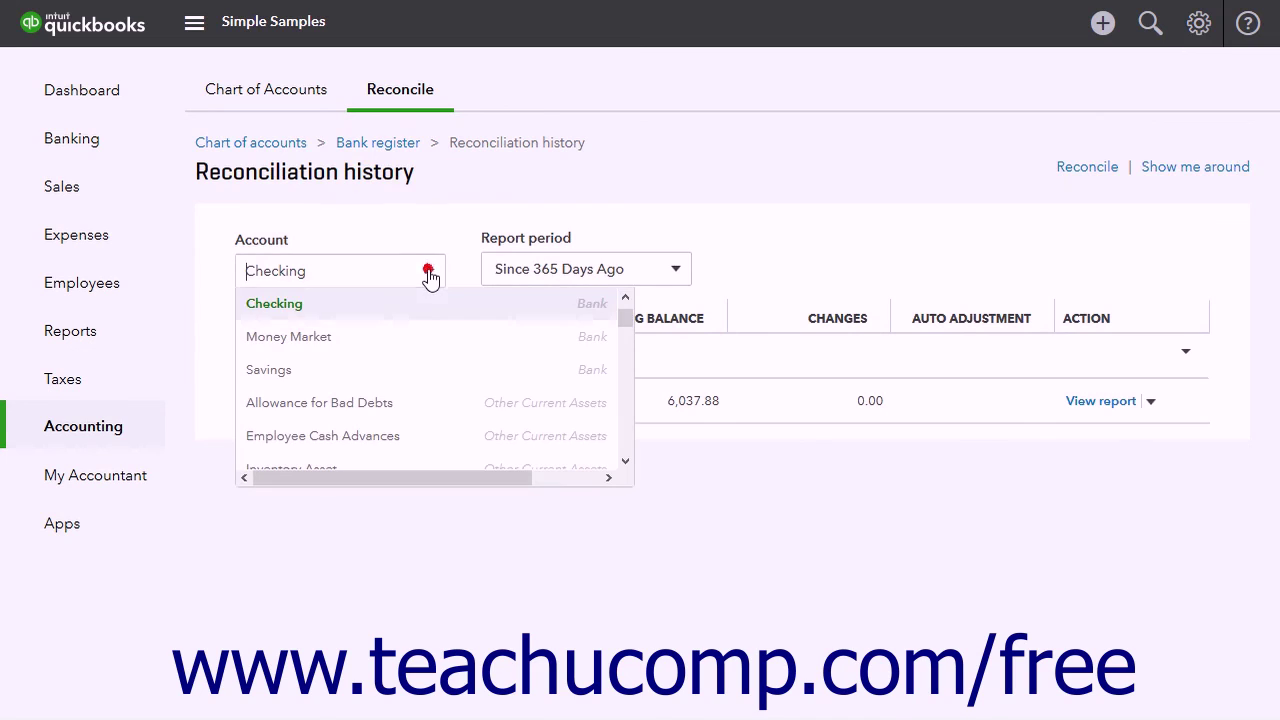
left_click(366, 370)
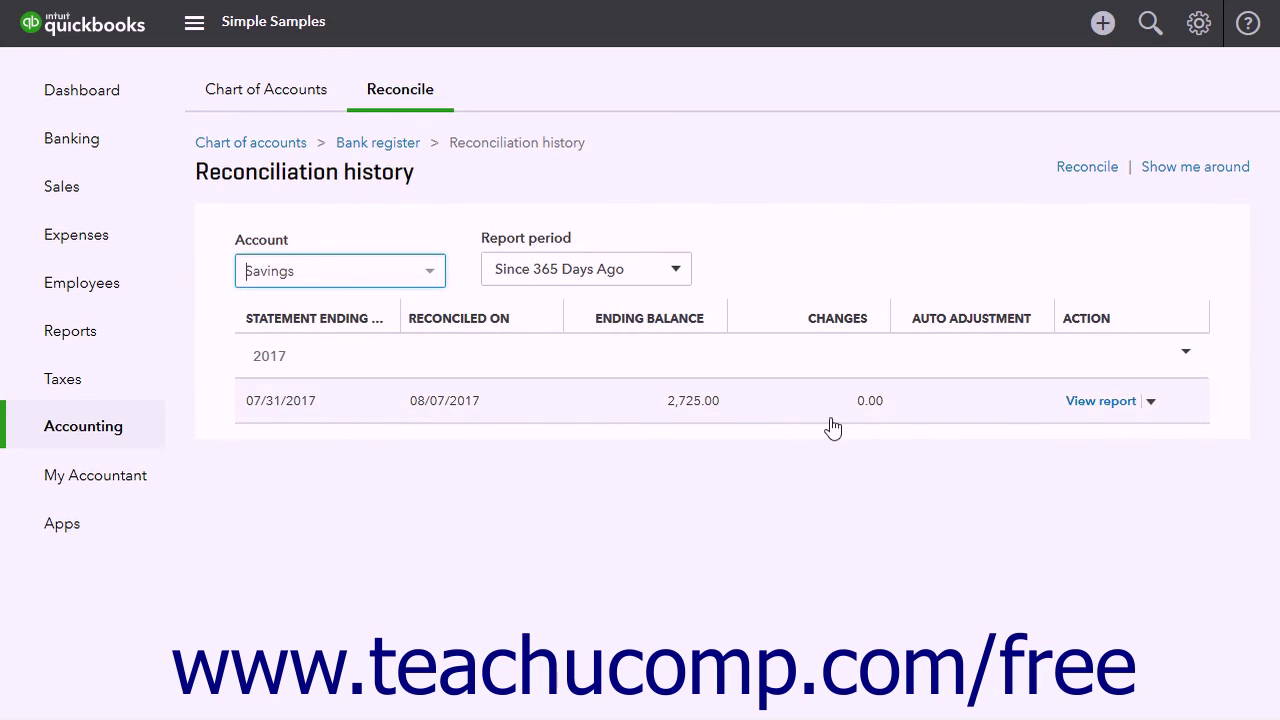
left_click(1106, 404)
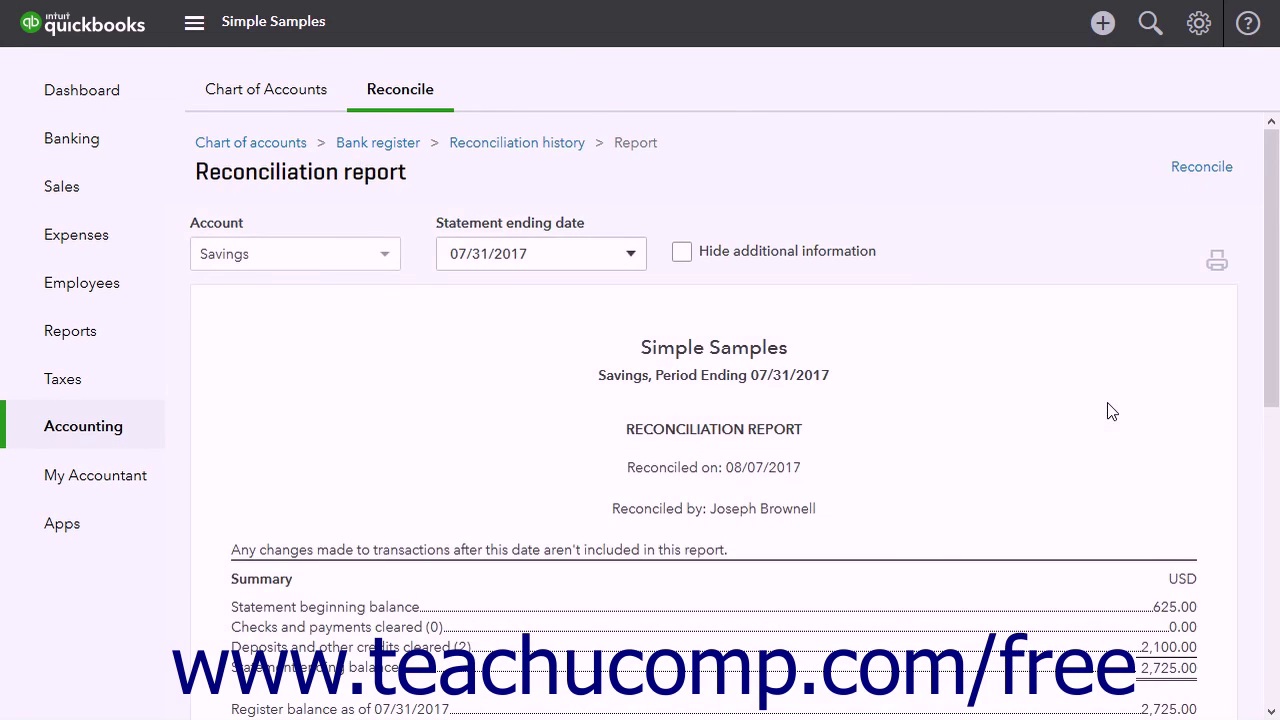